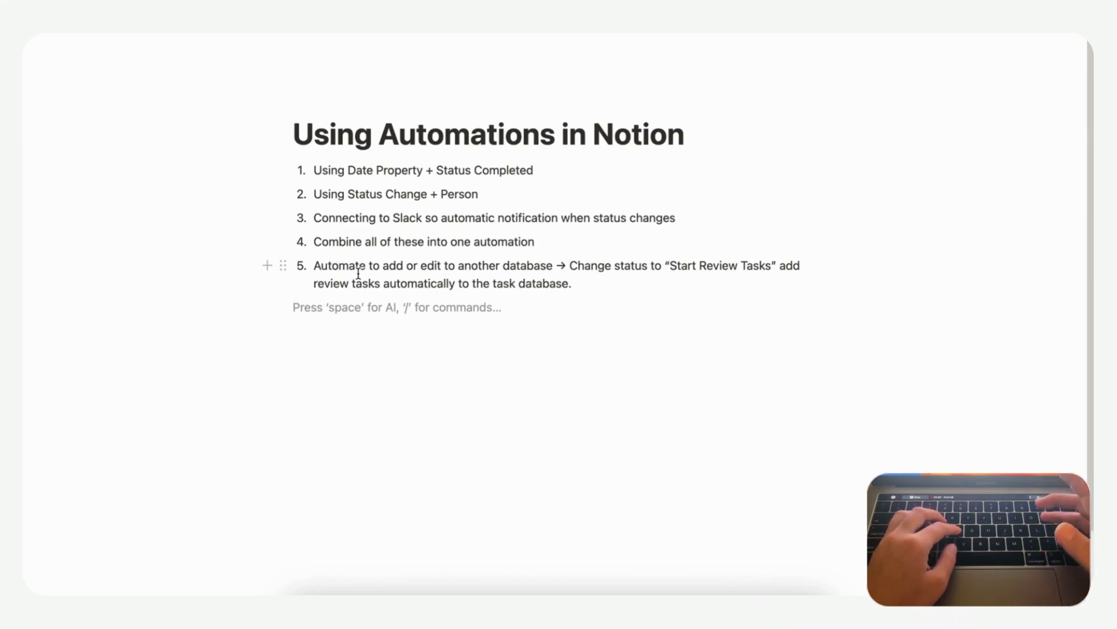
Insert a table view below the numbered list with a new database titled "Automation Database".
{"action": "type", "text": "/table"}
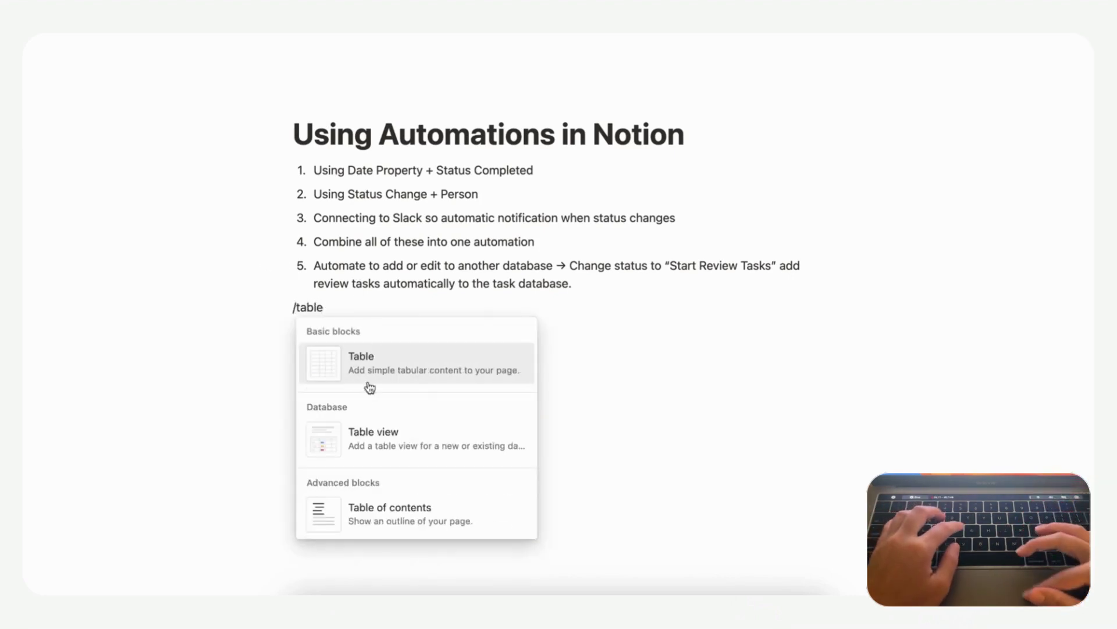
{"action": "left_click", "coordinate": [393, 447]}
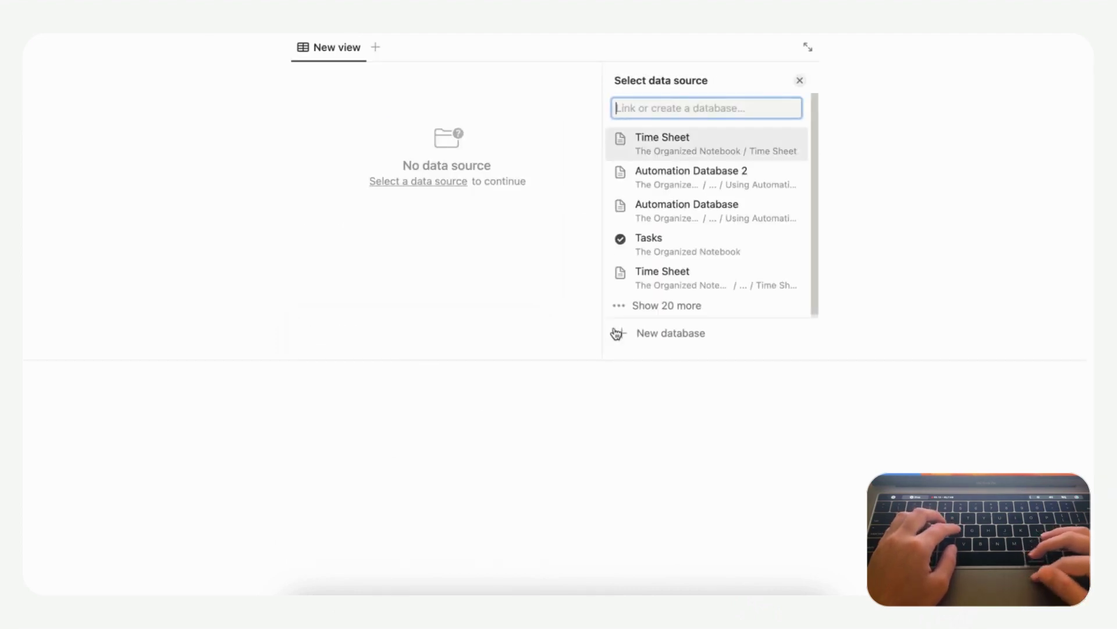
{"action": "left_click", "coordinate": [647, 341]}
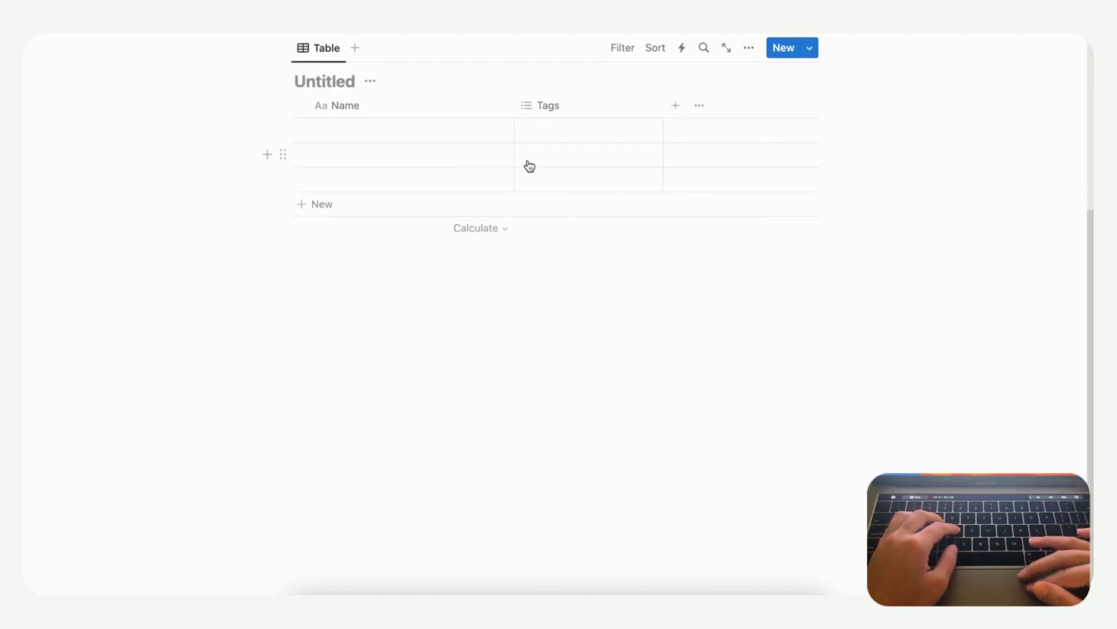
{"action": "scroll", "coordinate": [414, 175], "scroll_direction": "up", "scroll_amount": 2}
{"action": "type", "text": "Au"}
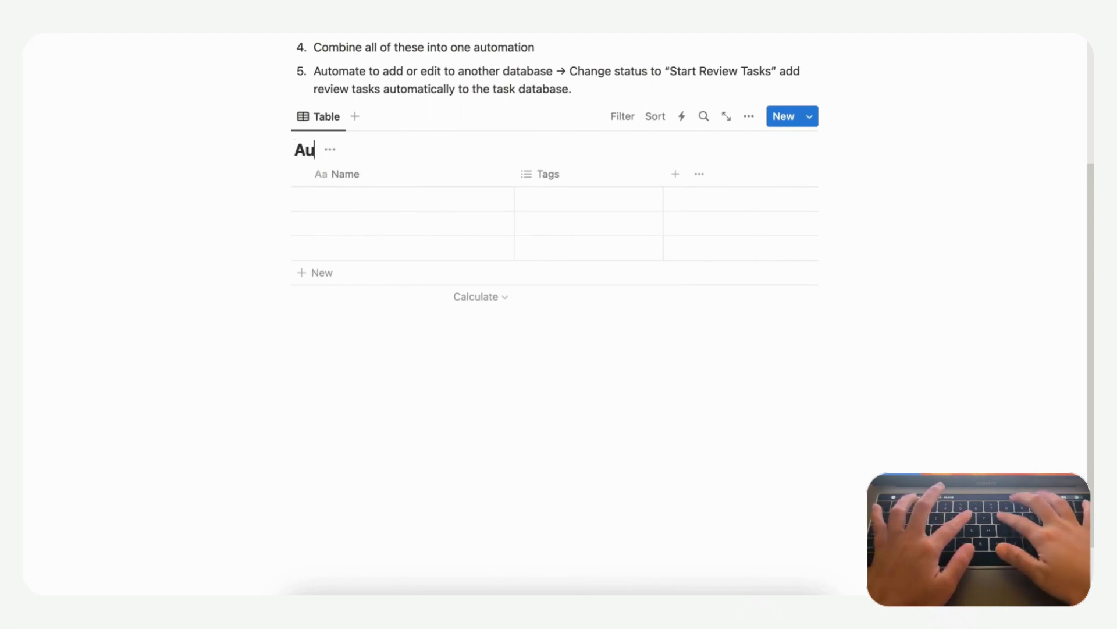
{"action": "type", "text": "tomation Database"}
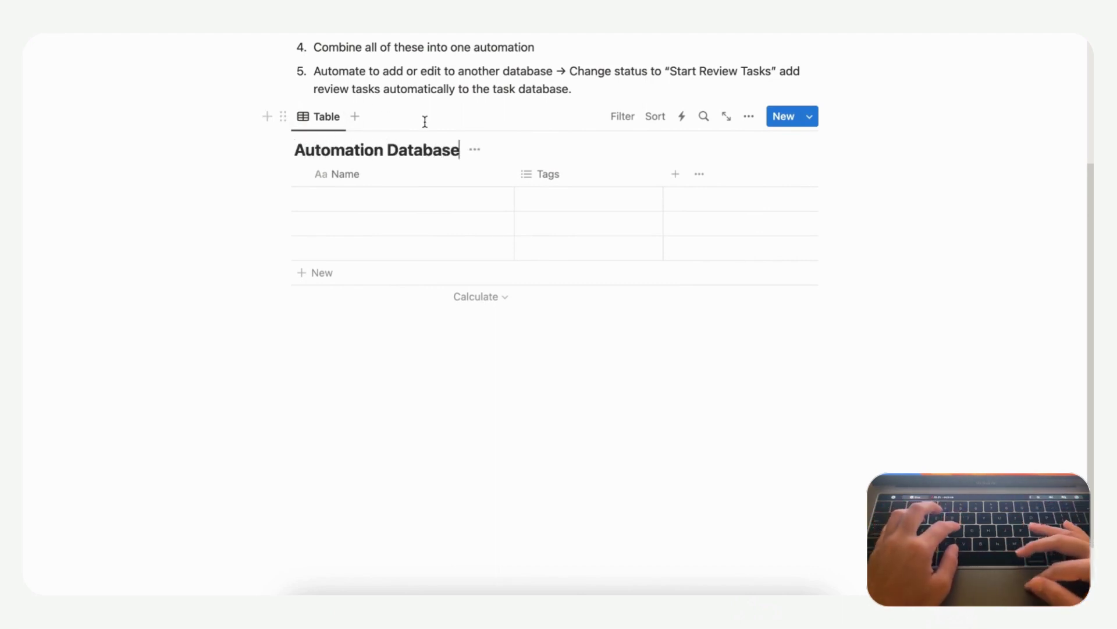
Add a Status property to the Automation Database.
{"action": "scroll", "coordinate": [490, 154], "scroll_direction": "up", "scroll_amount": 2}
{"action": "scroll", "coordinate": [490, 154], "scroll_direction": "down", "scroll_amount": 1}
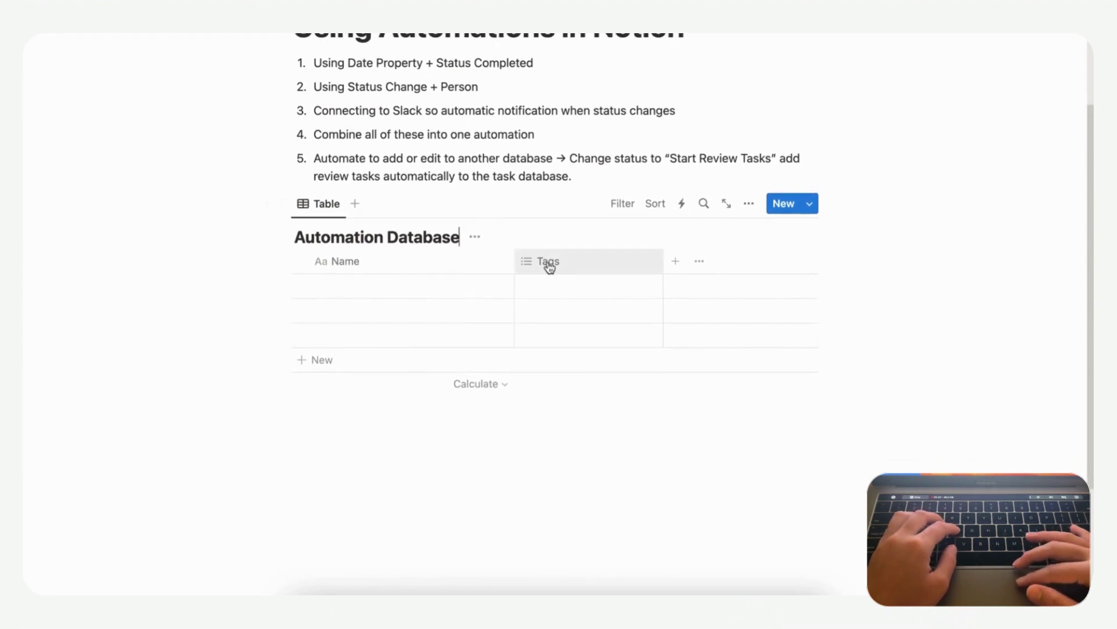
{"action": "scroll", "coordinate": [537, 315], "scroll_direction": "up", "scroll_amount": 1}
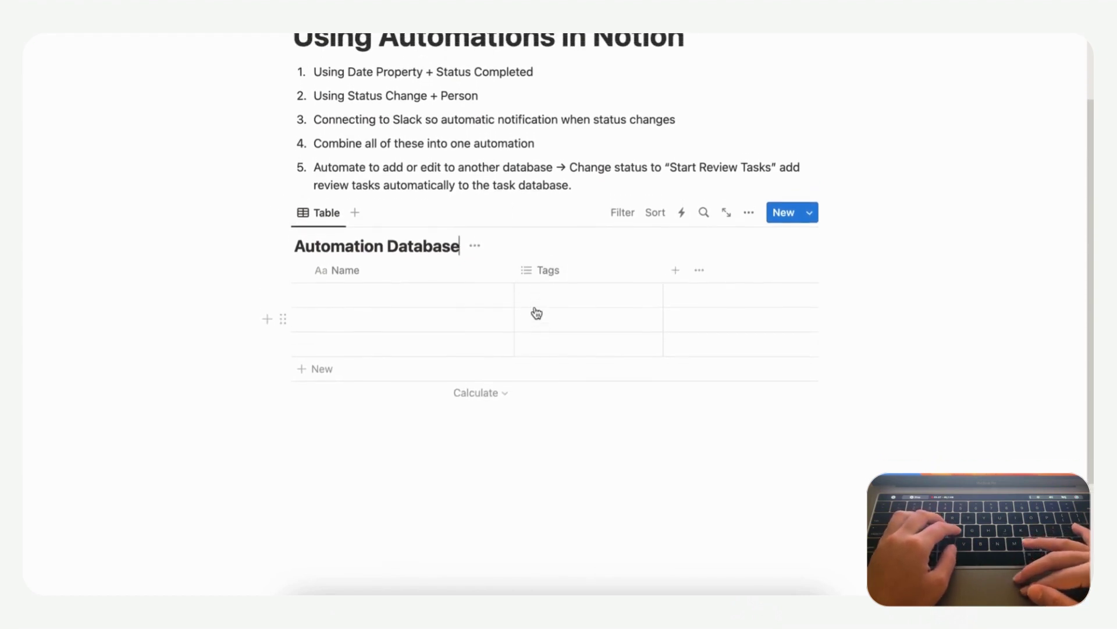
{"action": "scroll", "coordinate": [537, 210], "scroll_direction": "up", "scroll_amount": 1}
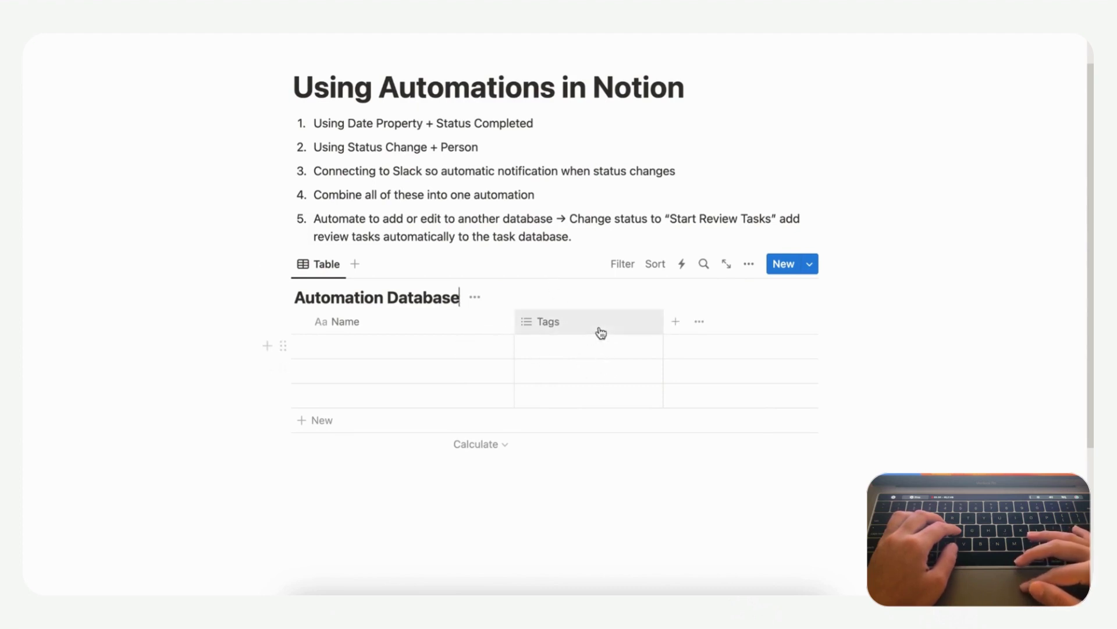
{"action": "left_click", "coordinate": [675, 327]}
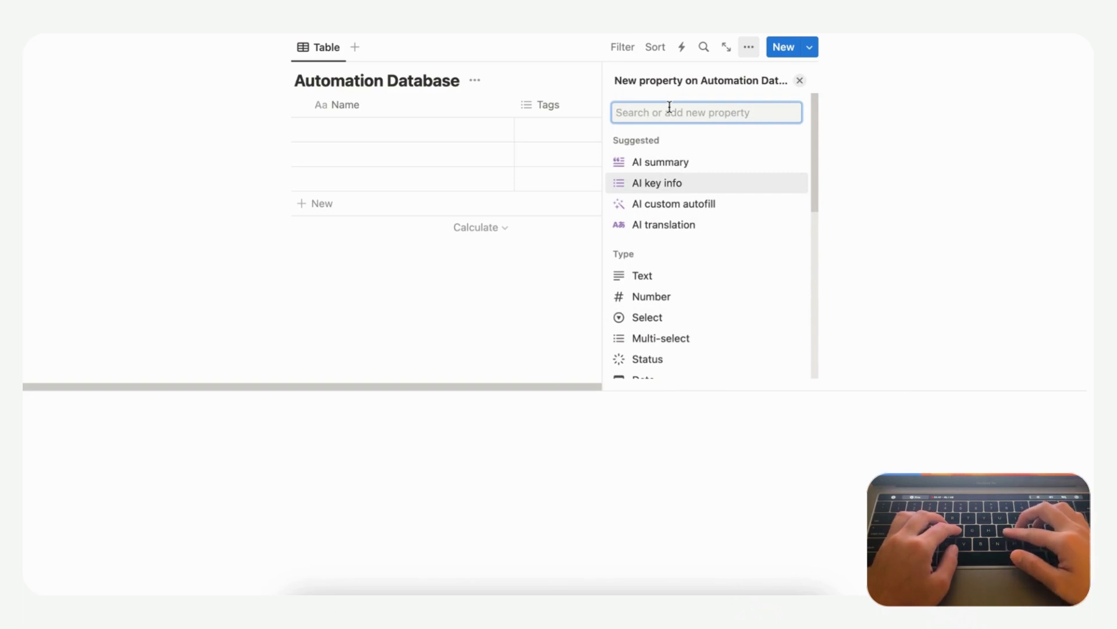
{"action": "type", "text": "status"}
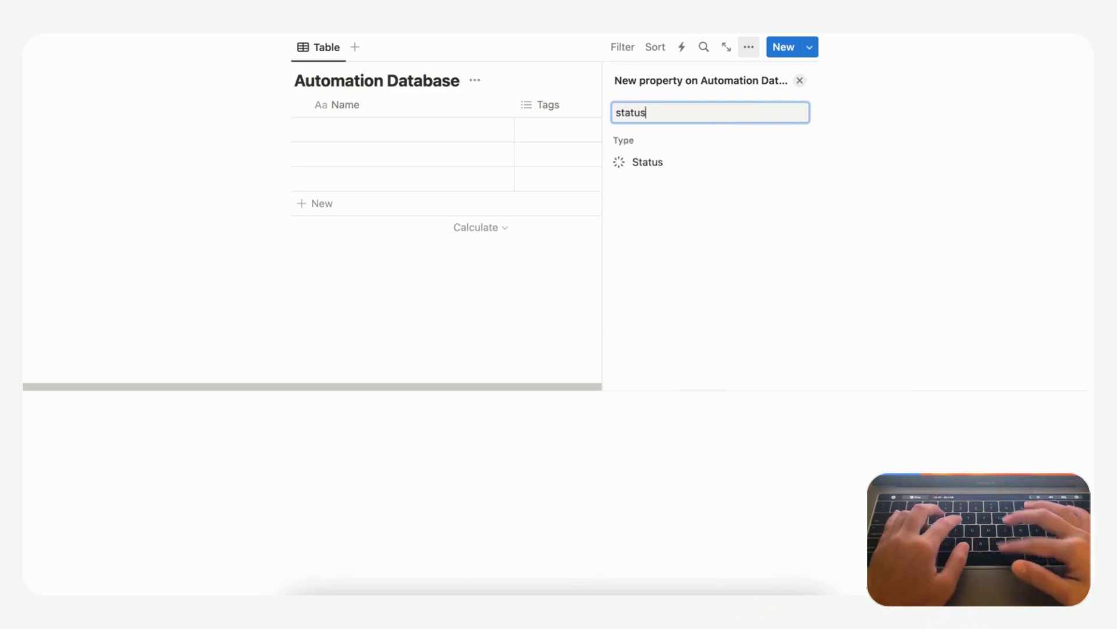
{"action": "left_click", "coordinate": [675, 164]}
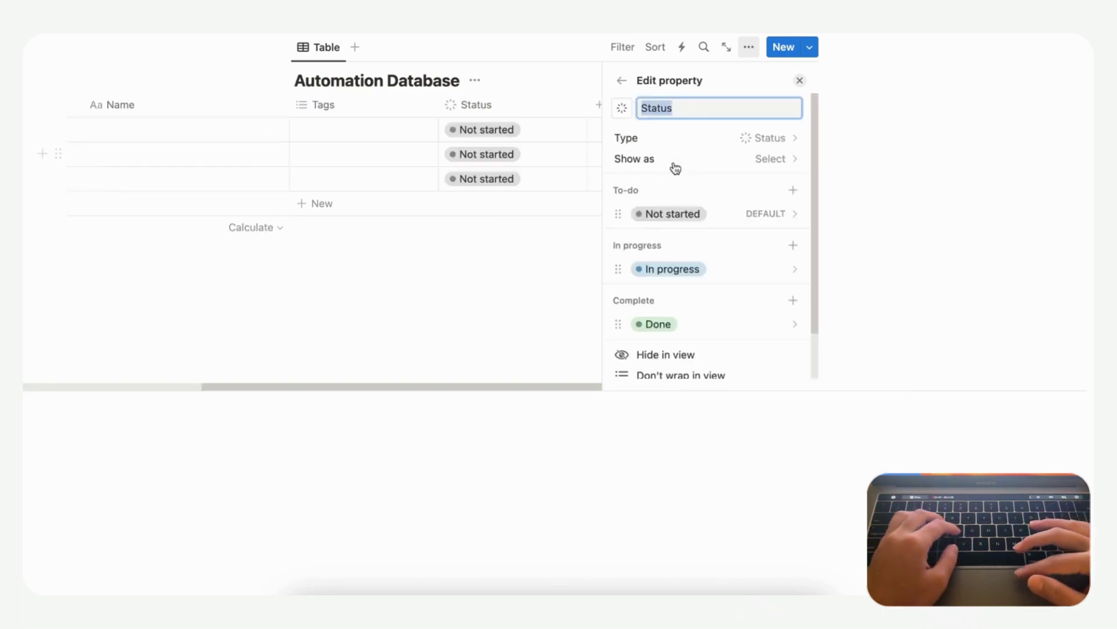
{"action": "left_click", "coordinate": [800, 80]}
Add a Date property to the Automation Database and move its column in front of Status.
{"action": "scroll", "coordinate": [756, 169], "scroll_direction": "up", "scroll_amount": 2}
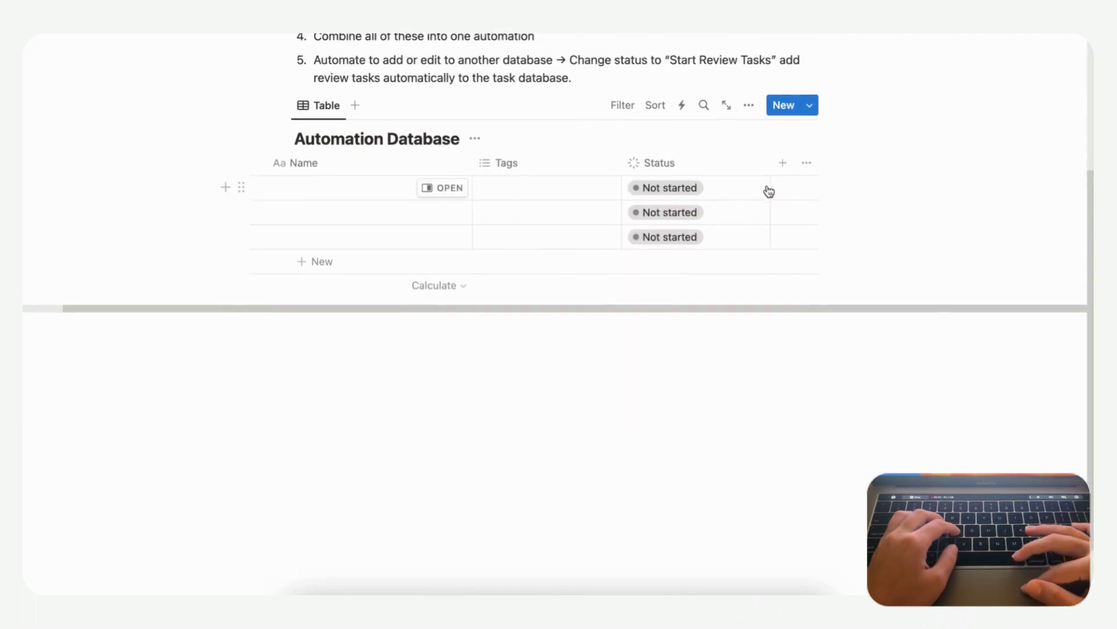
{"action": "left_click", "coordinate": [783, 163]}
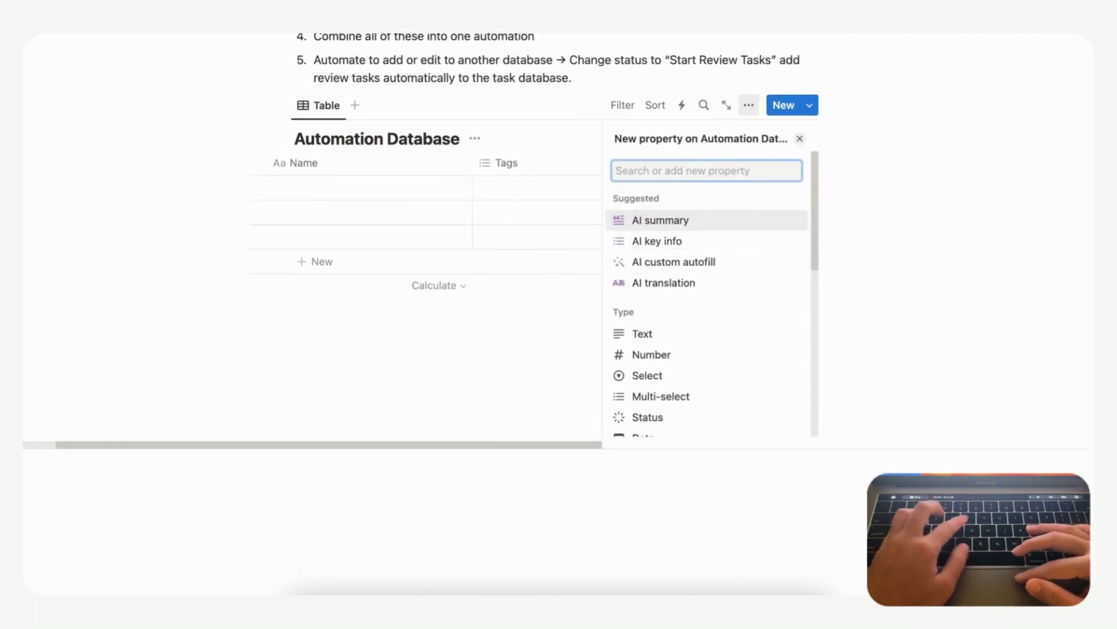
{"action": "type", "text": "date"}
{"action": "left_click", "coordinate": [676, 223]}
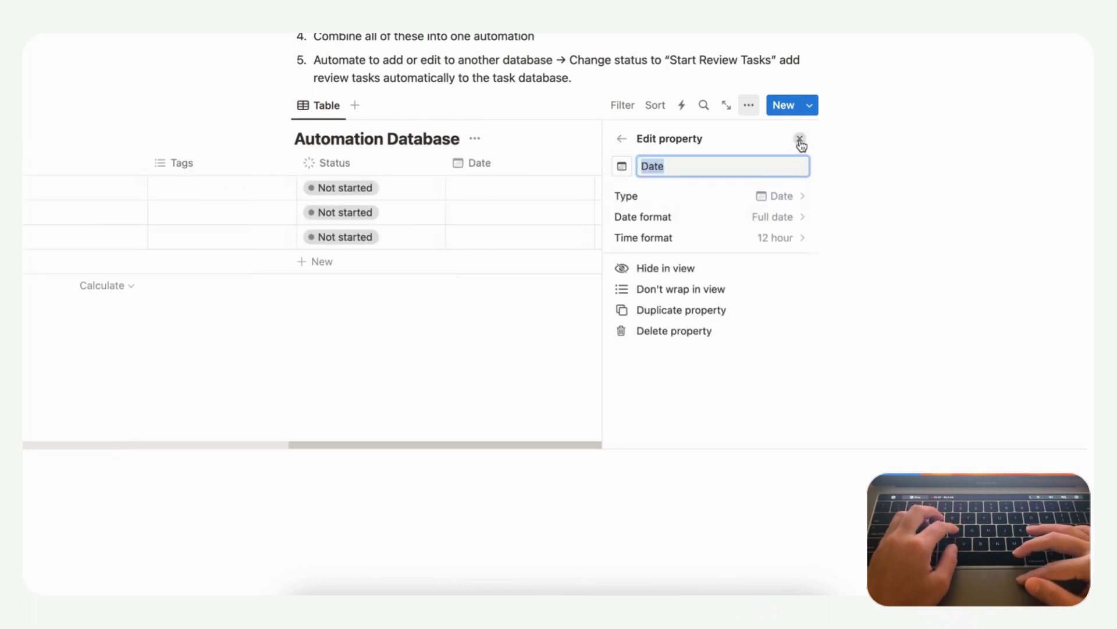
{"action": "left_click", "coordinate": [799, 140]}
{"action": "left_click_drag", "start_coordinate": [571, 167], "coordinate": [669, 164]}
{"action": "scroll", "coordinate": [618, 186], "scroll_direction": "up", "scroll_amount": 3}
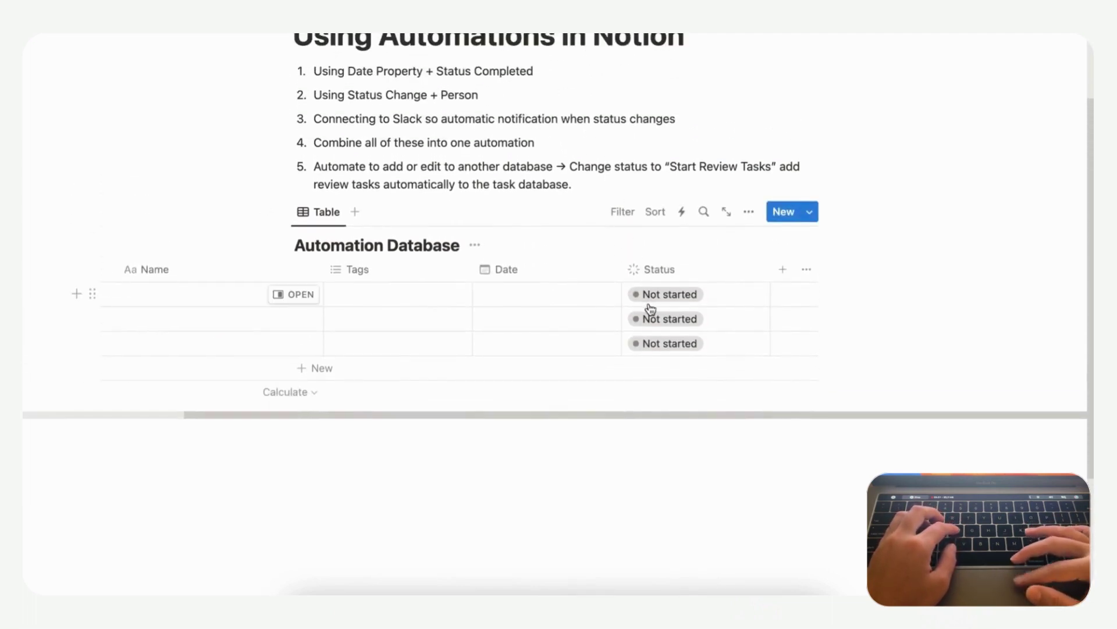
Check the status options of the first row and rename the Date property to "Completed Date".
{"action": "left_click", "coordinate": [696, 301]}
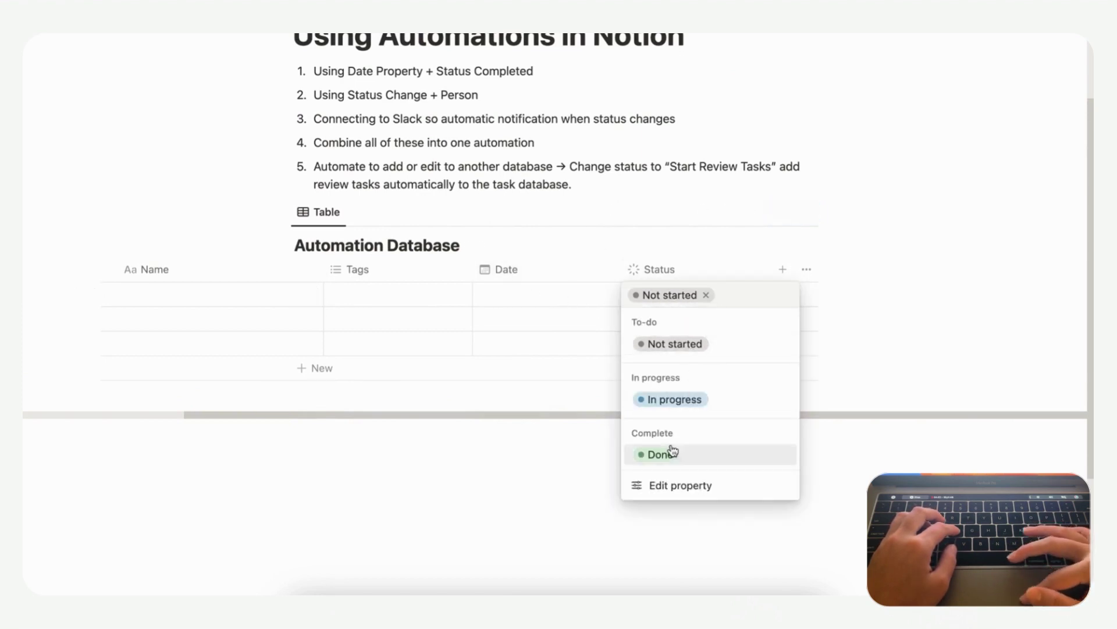
{"action": "left_click", "coordinate": [527, 268]}
{"action": "left_click", "coordinate": [533, 272]}
{"action": "key", "text": "Down"}
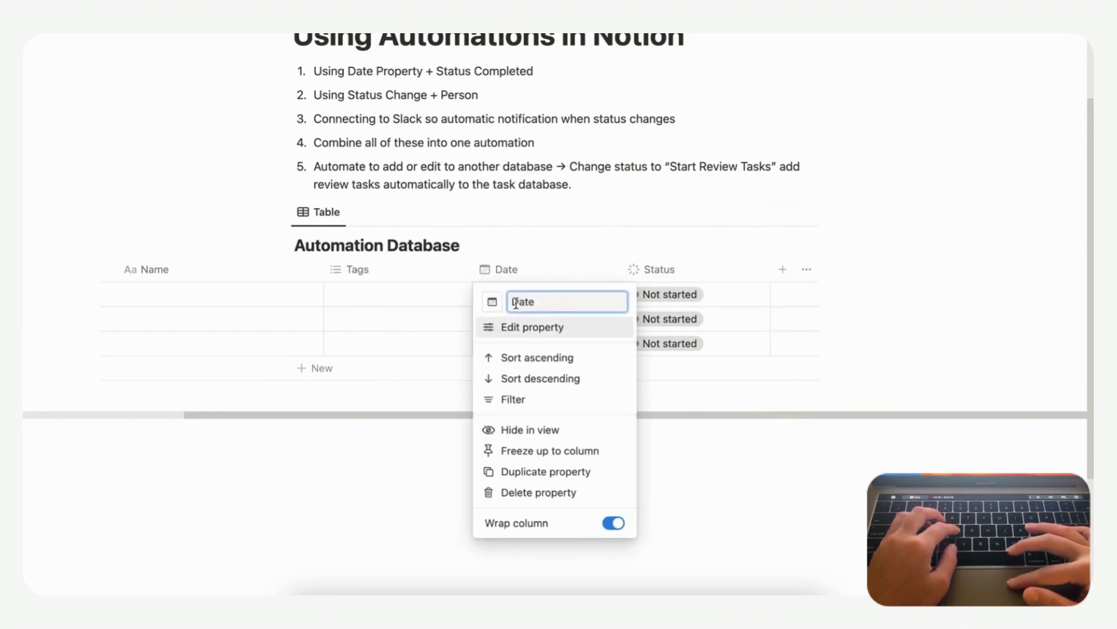
{"action": "left_click", "coordinate": [513, 302]}
{"action": "type", "text": "Completed"}
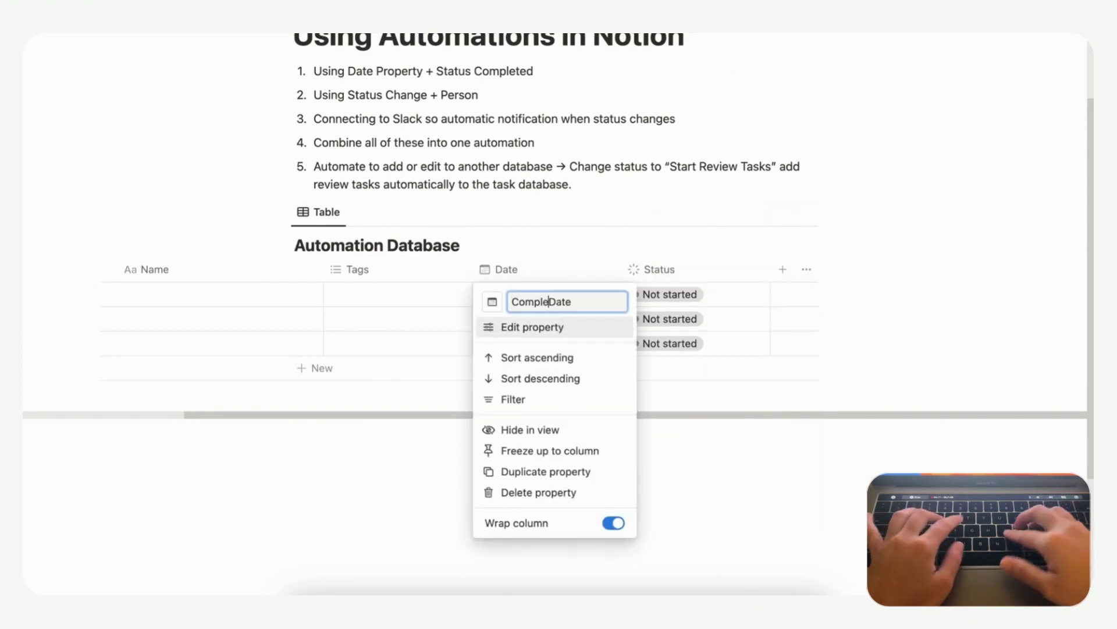
{"action": "left_click", "coordinate": [605, 251]}
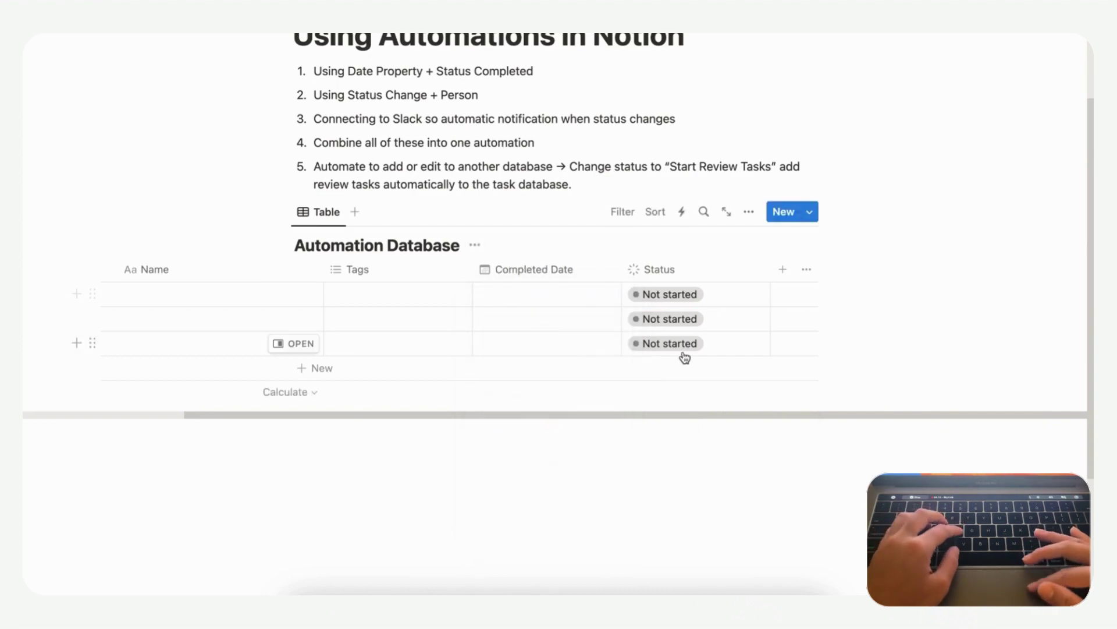
Start a new automation for the Automation Database, triggered when Status is set to Complete only.
{"action": "scroll", "coordinate": [684, 304], "scroll_direction": "up", "scroll_amount": 1}
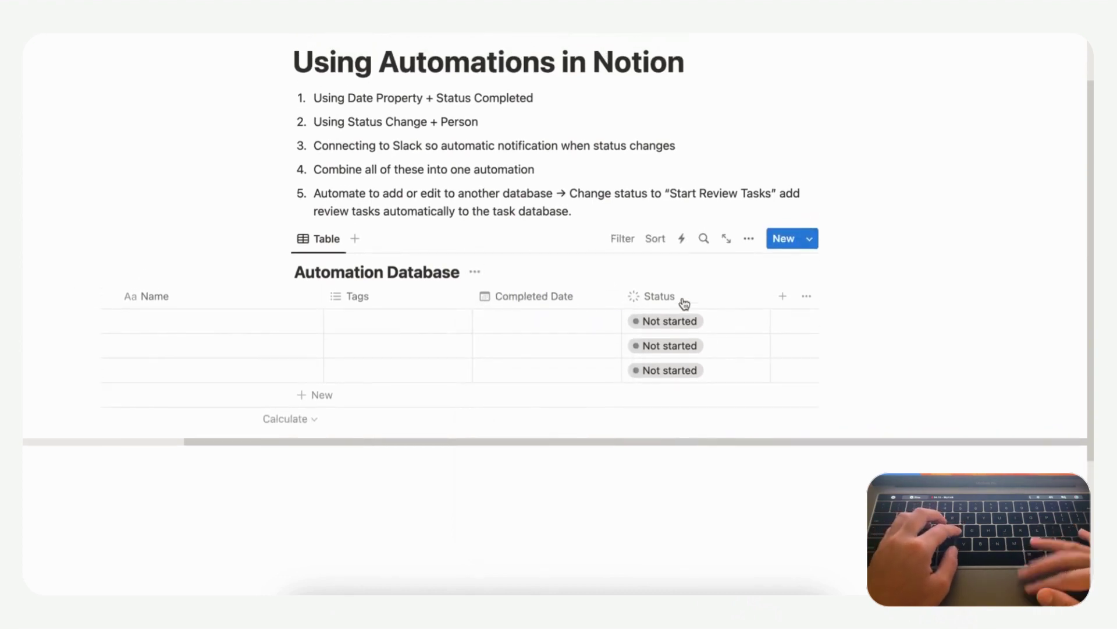
{"action": "left_click", "coordinate": [683, 239]}
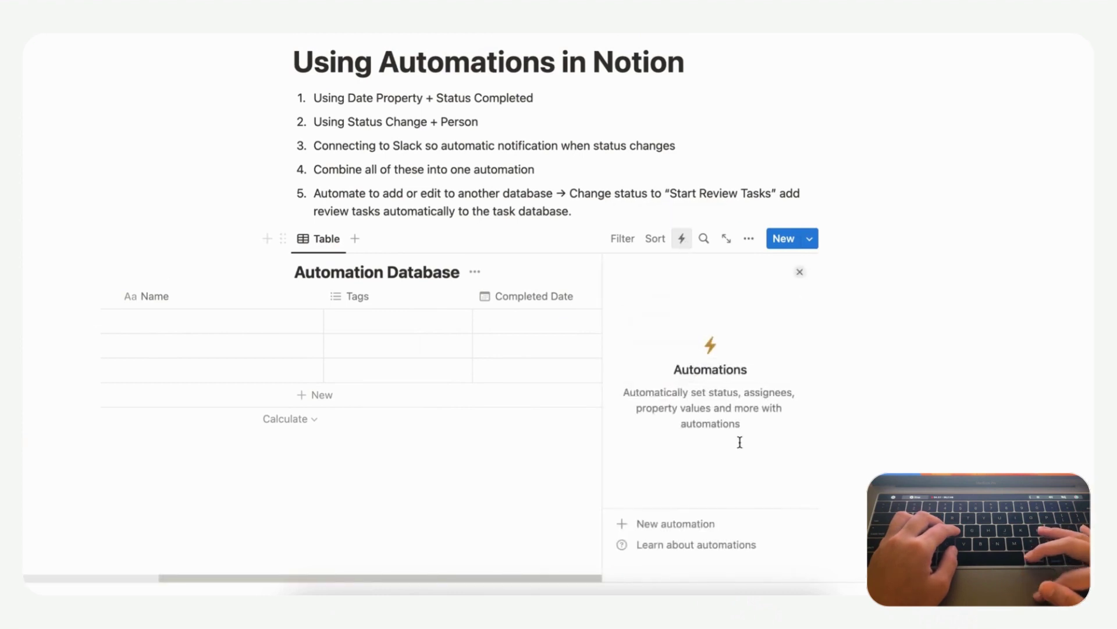
{"action": "left_click", "coordinate": [693, 527]}
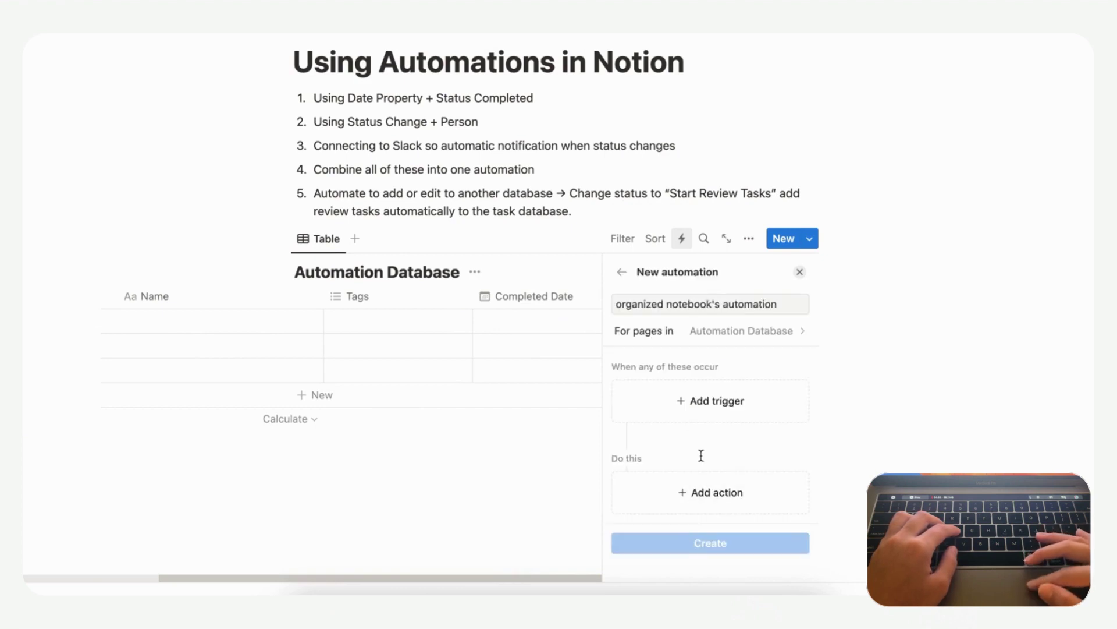
{"action": "left_click", "coordinate": [706, 411]}
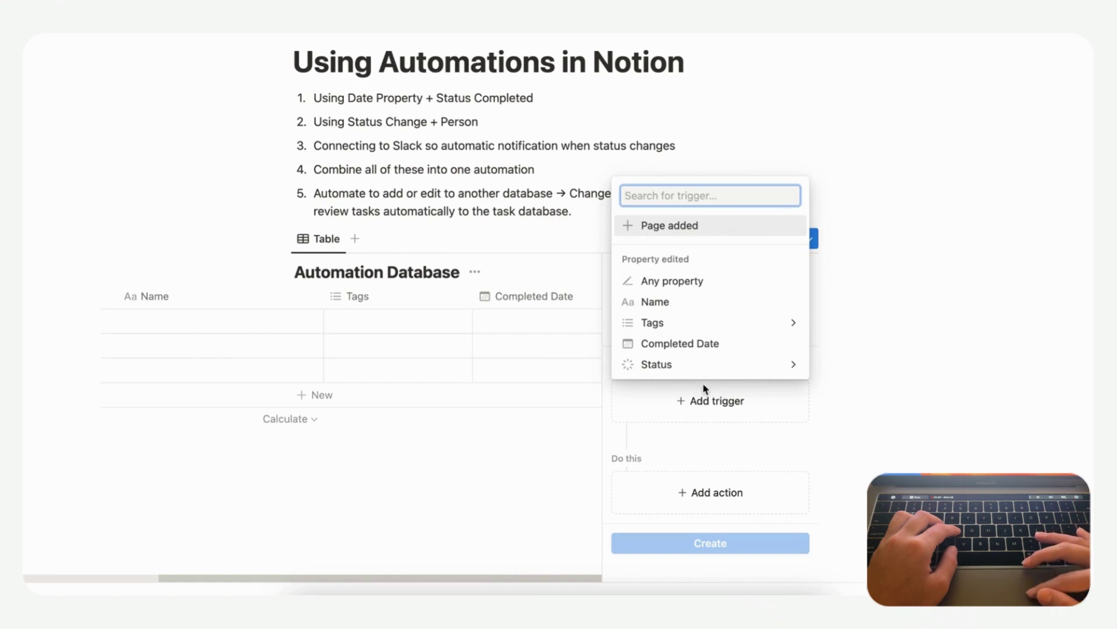
{"action": "left_click", "coordinate": [704, 365]}
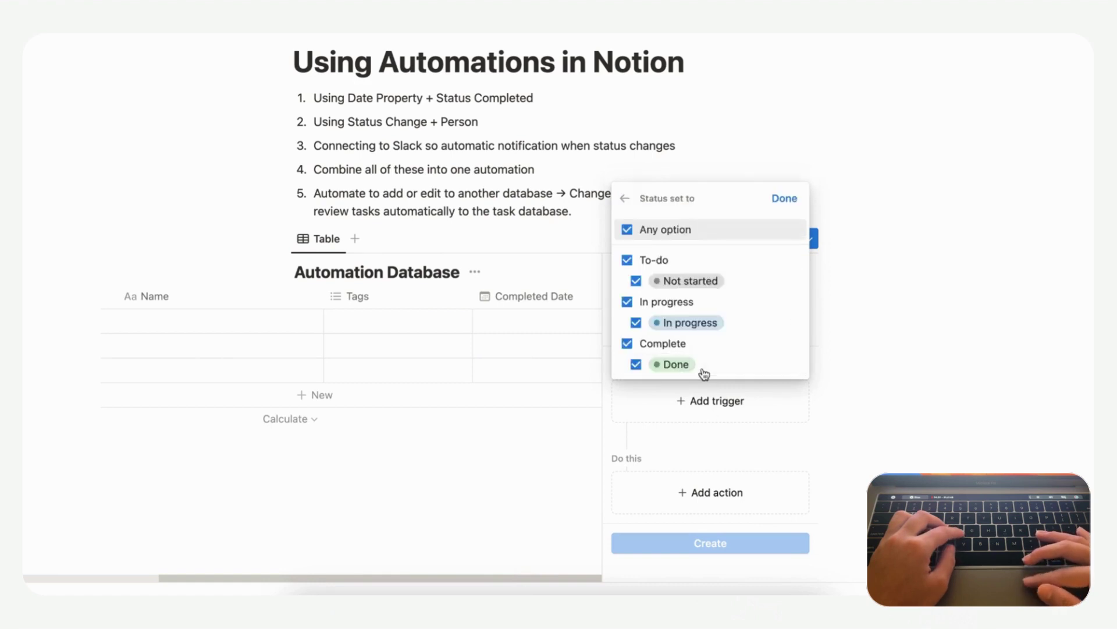
{"action": "left_click", "coordinate": [627, 259]}
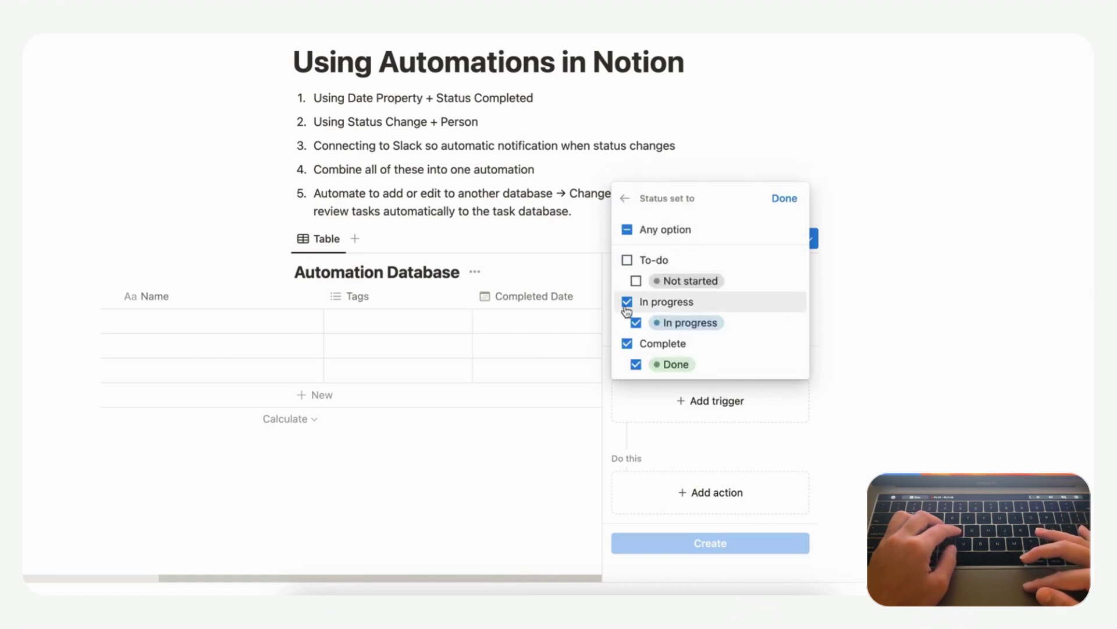
{"action": "left_click", "coordinate": [626, 302]}
{"action": "left_click", "coordinate": [780, 199]}
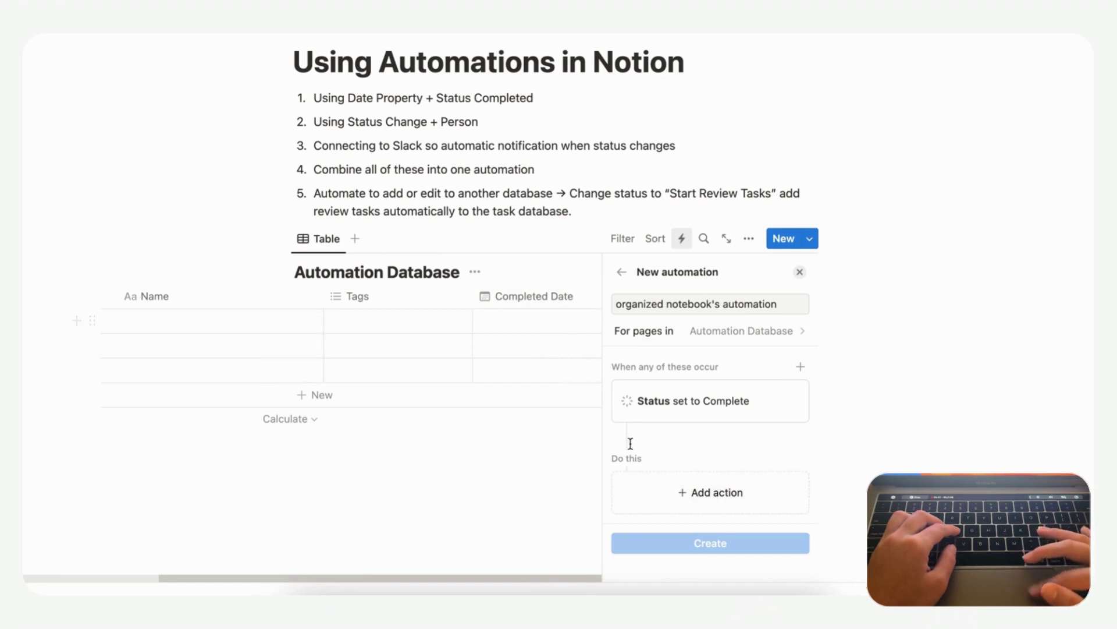
Give the automation an action that sets Completed Date to Now, and create the automation.
{"action": "left_click", "coordinate": [722, 504]}
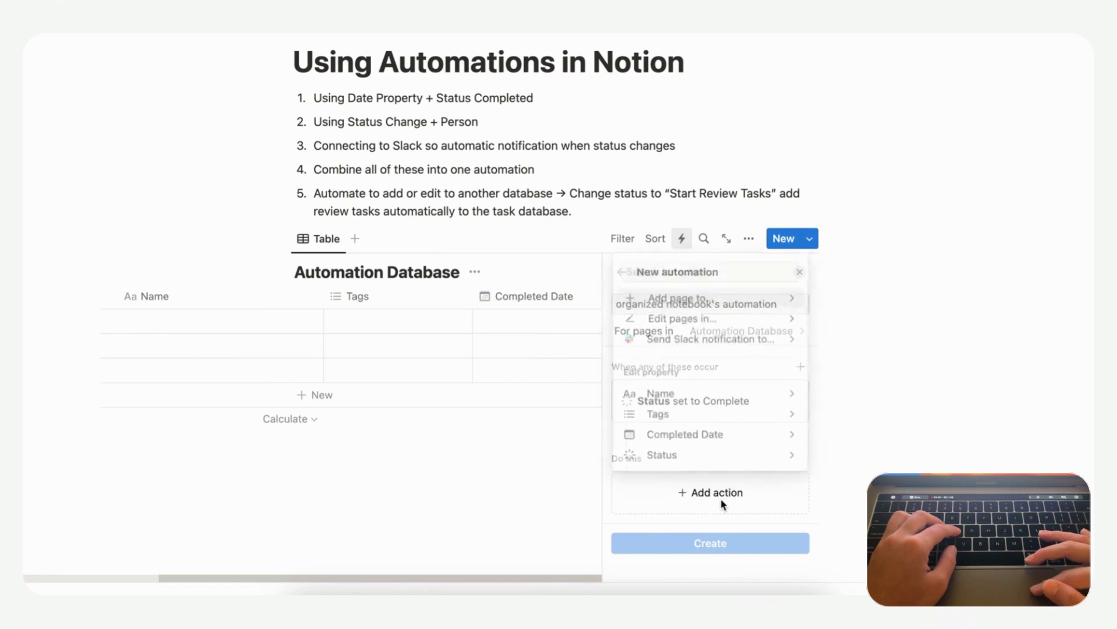
{"action": "left_click", "coordinate": [706, 438]}
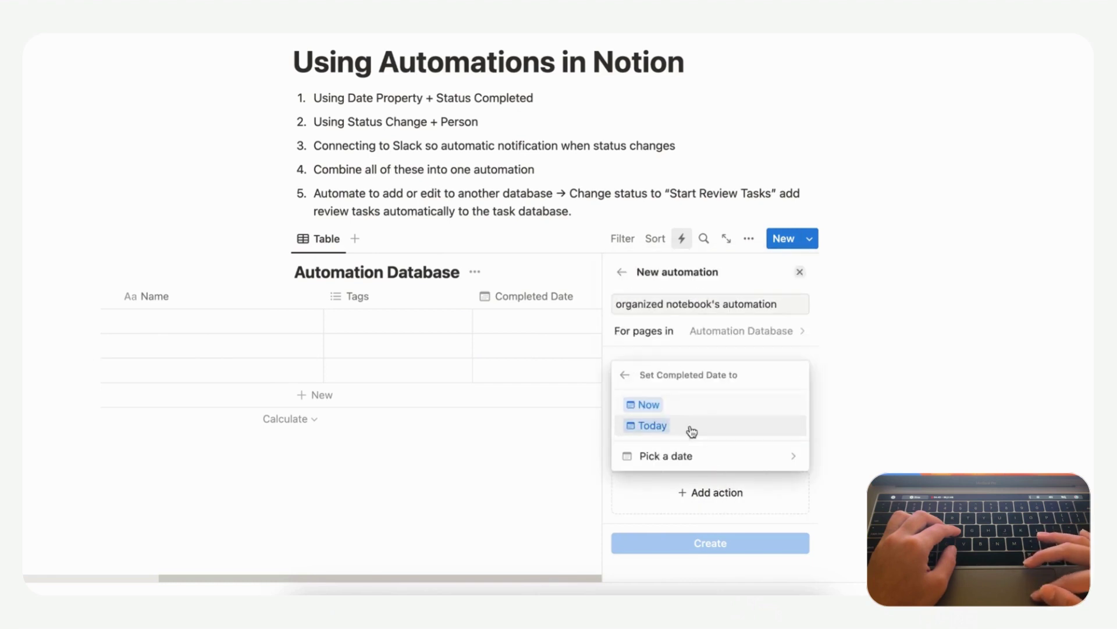
{"action": "left_click", "coordinate": [669, 405]}
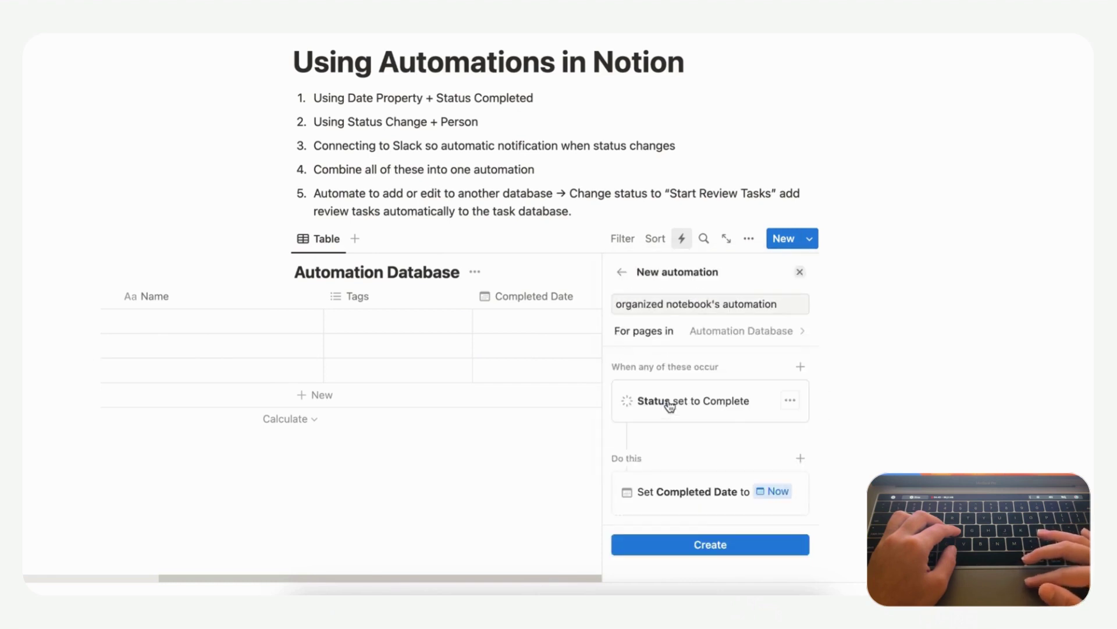
{"action": "left_click", "coordinate": [724, 544]}
{"action": "left_click", "coordinate": [800, 273]}
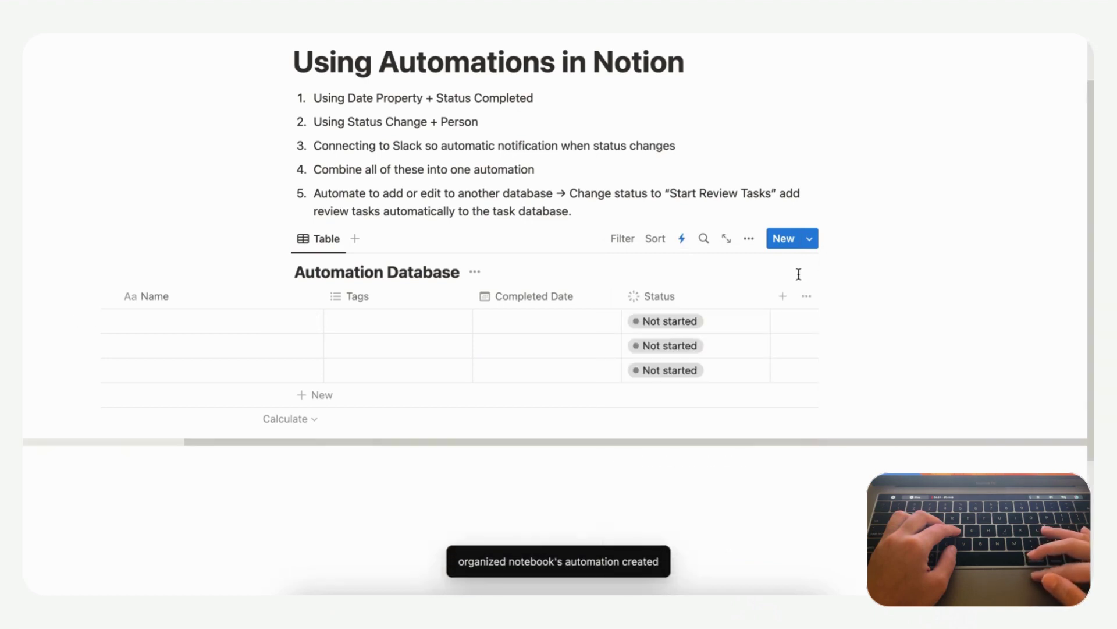
Set the first row's status to Done to test the automation.
{"action": "left_click", "coordinate": [674, 324]}
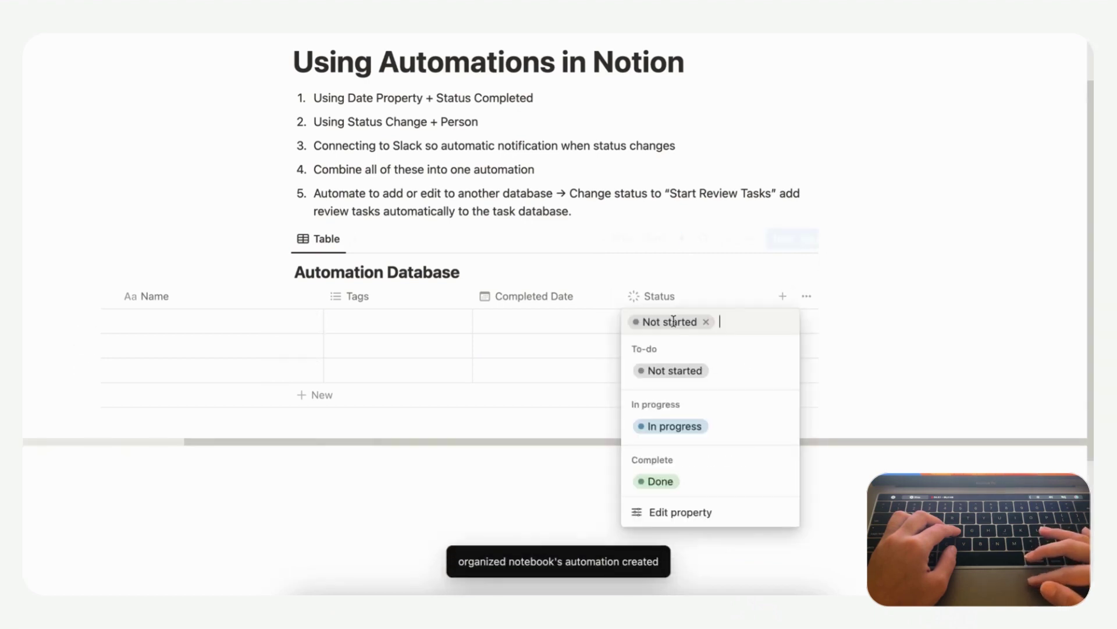
{"action": "left_click", "coordinate": [667, 483]}
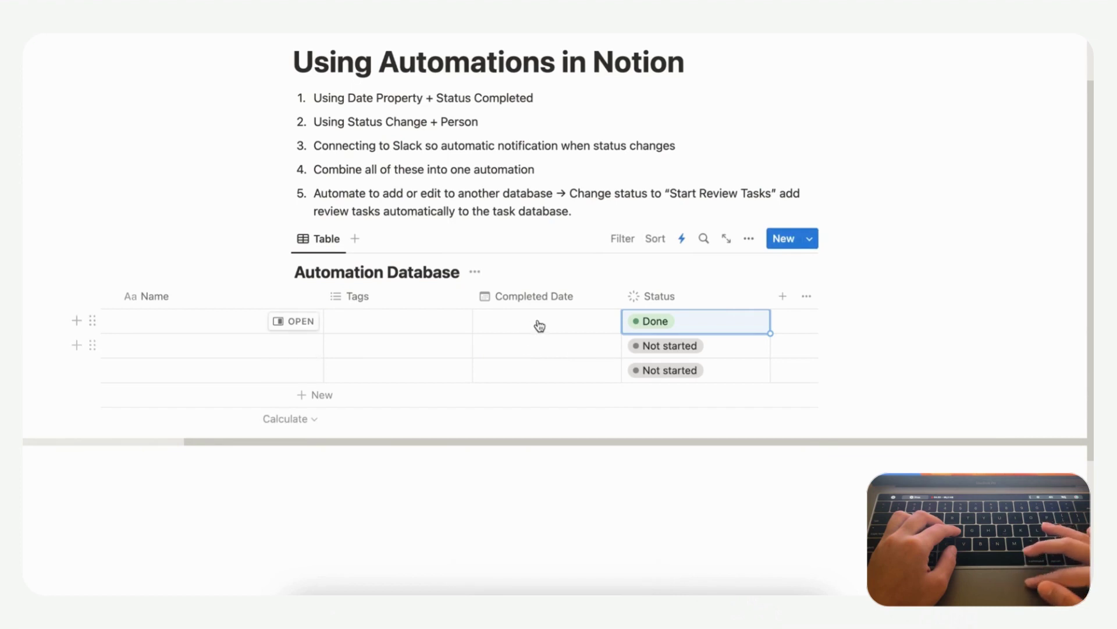
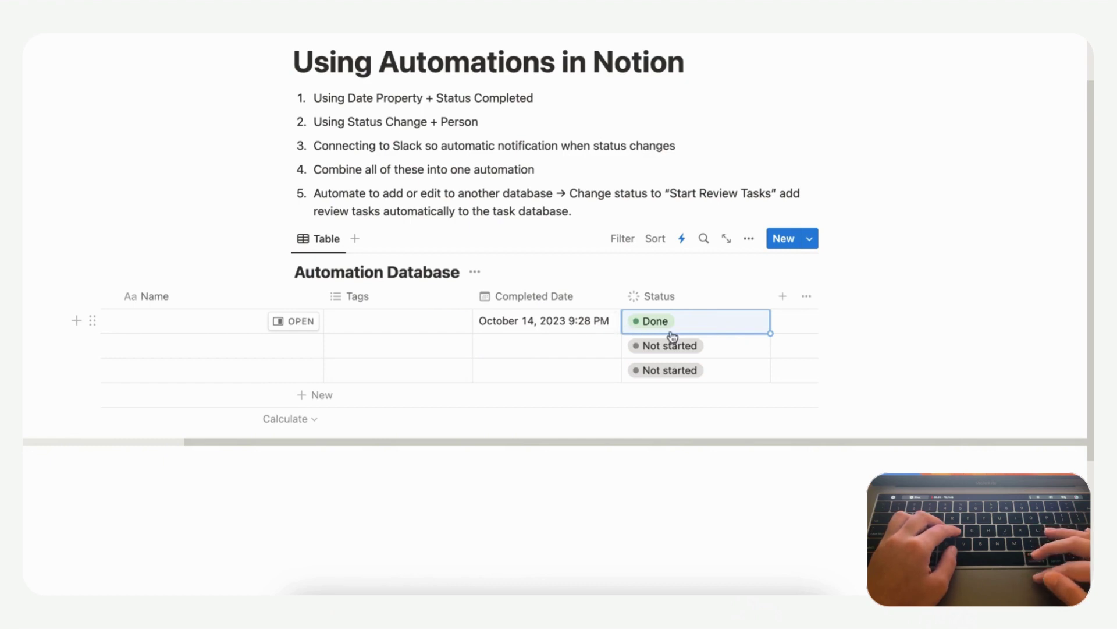
{"action": "left_click", "coordinate": [783, 298]}
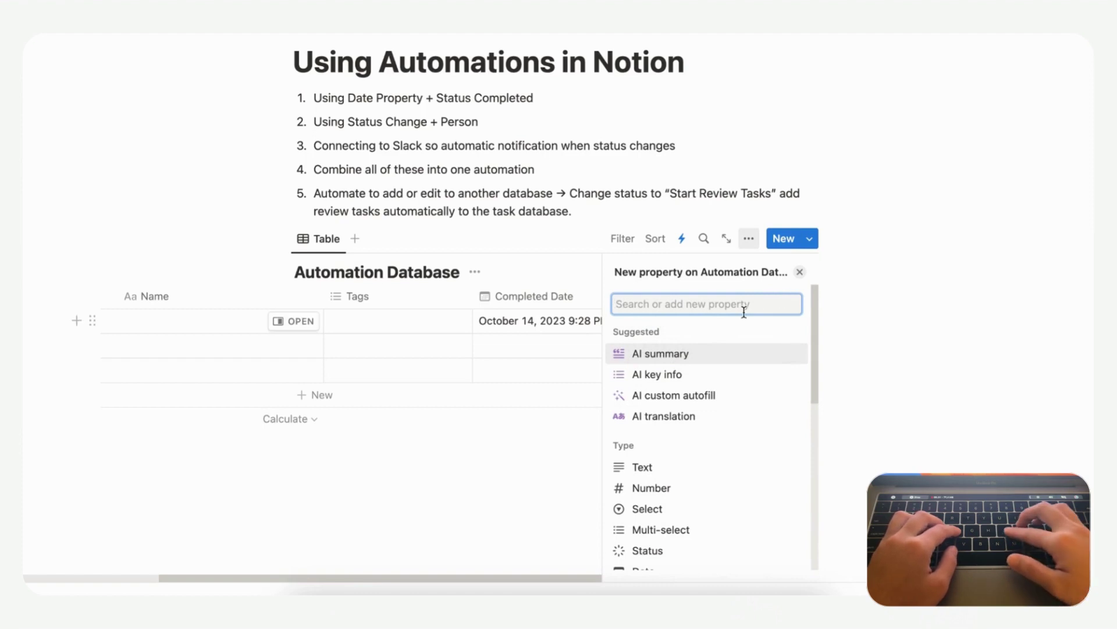
{"action": "type", "text": "per"}
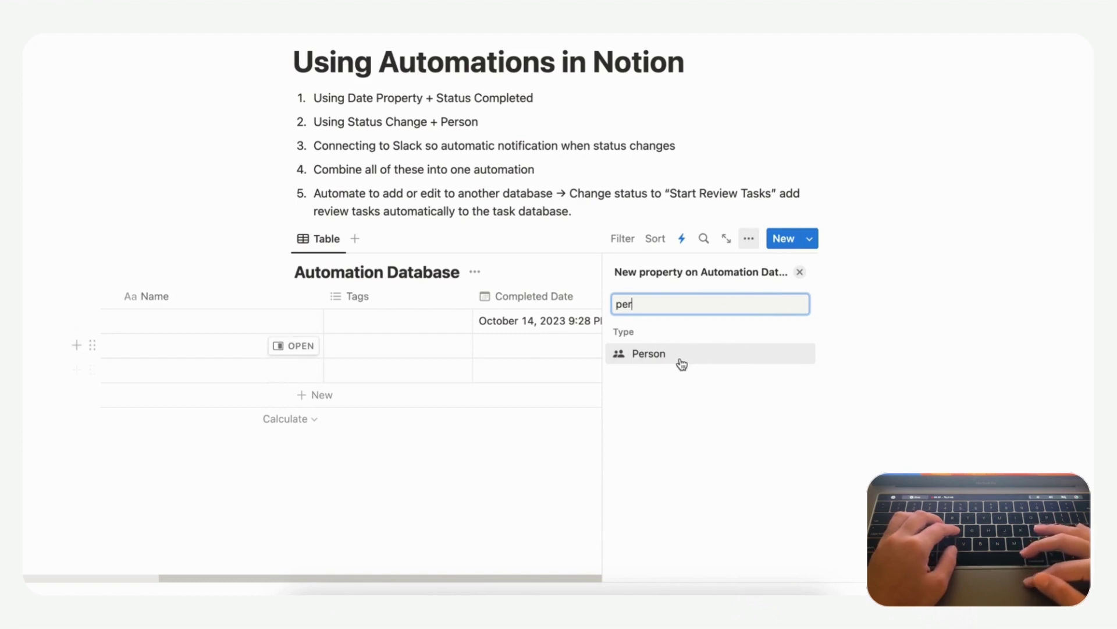
{"action": "left_click", "coordinate": [803, 273]}
Add a Multi-select property to the Automation Database, keeping its default name.
{"action": "left_click", "coordinate": [778, 297]}
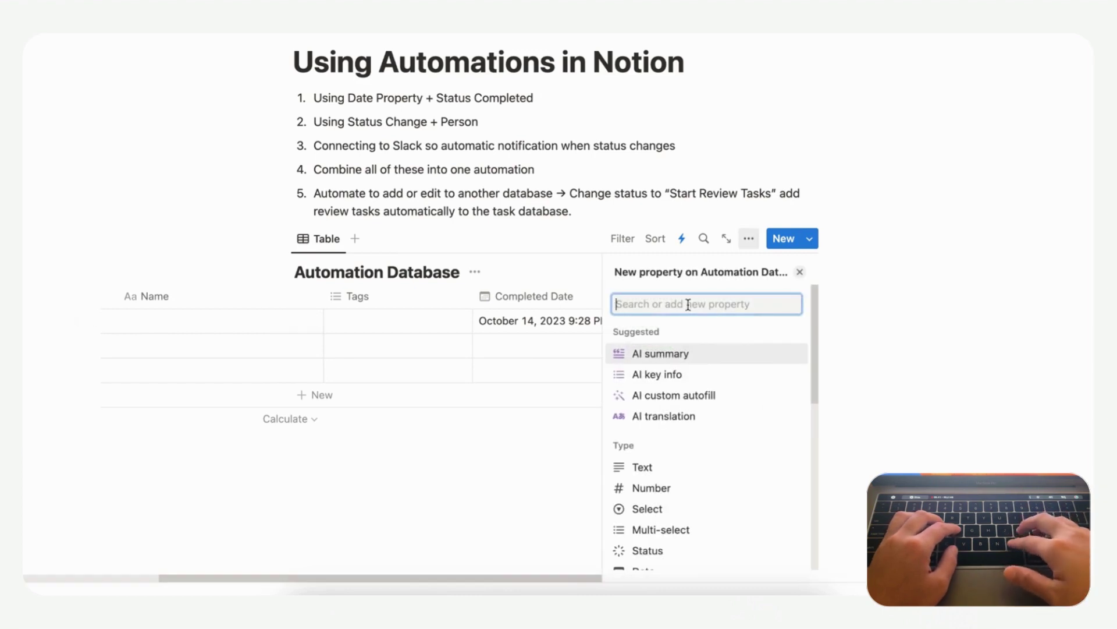
{"action": "type", "text": "mul"}
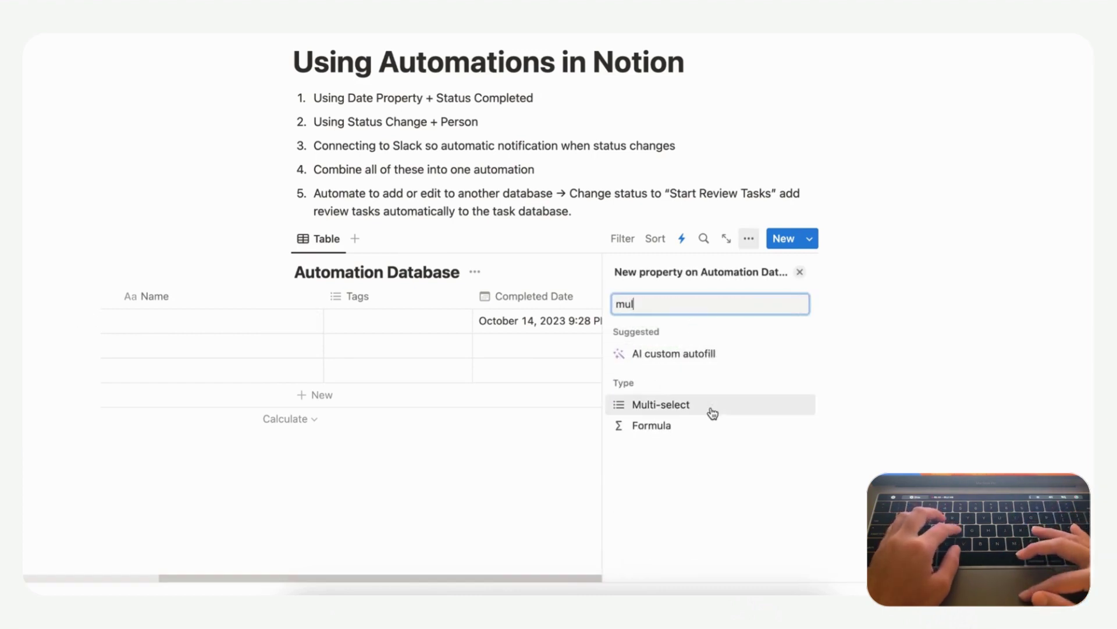
{"action": "left_click", "coordinate": [714, 410]}
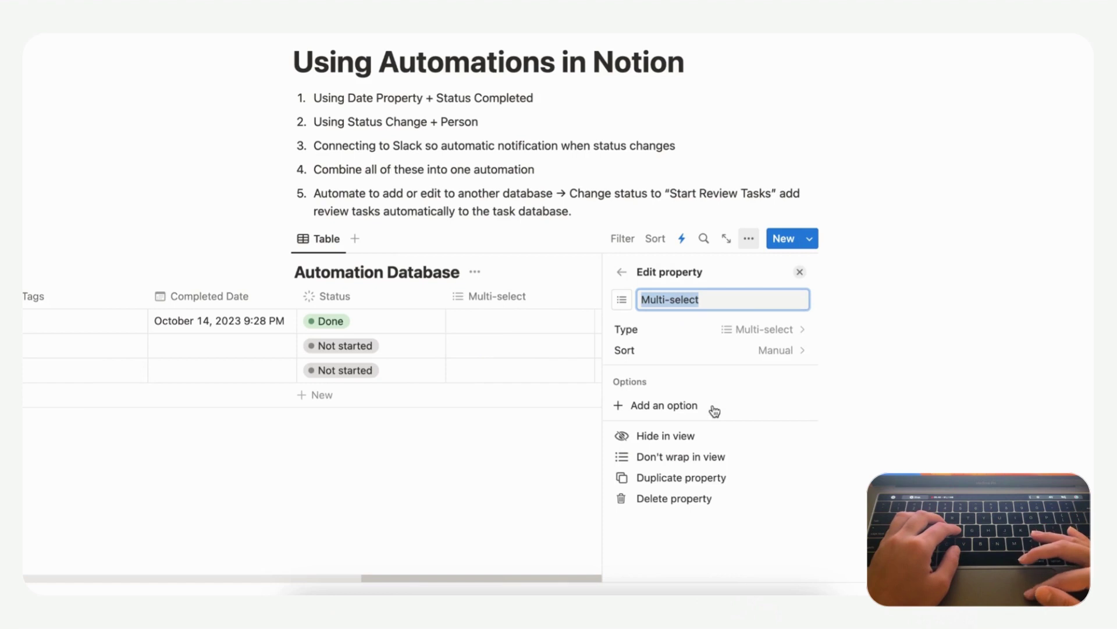
{"action": "left_click", "coordinate": [798, 271]}
Create three options with people's first names in the first row's Multi-select cell.
{"action": "left_click", "coordinate": [665, 320]}
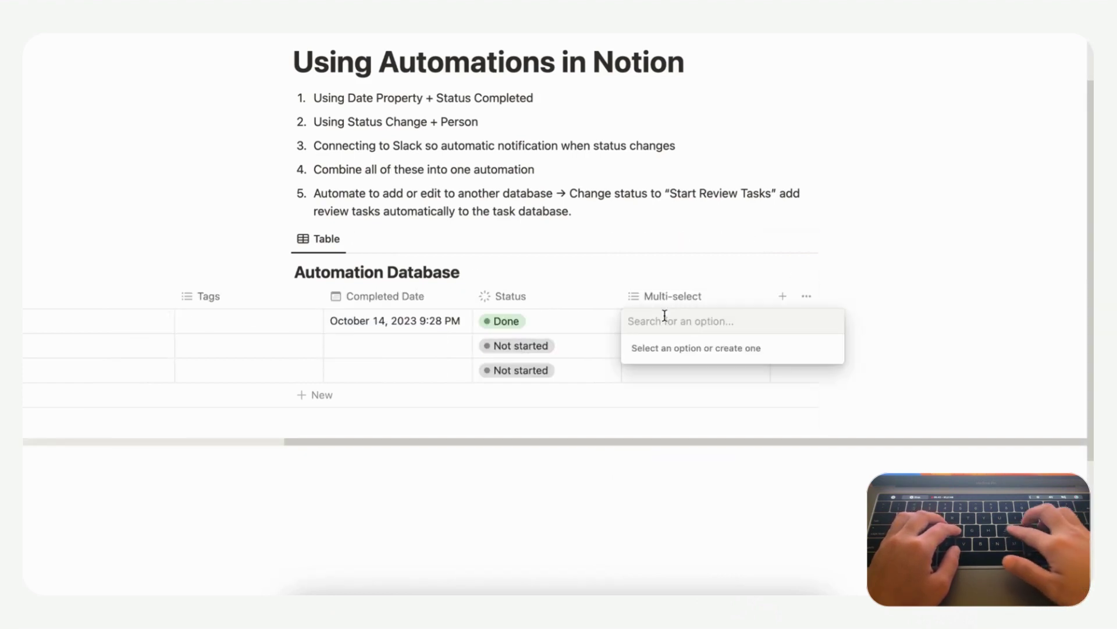
{"action": "type", "text": "John"}
{"action": "key", "text": "Return"}
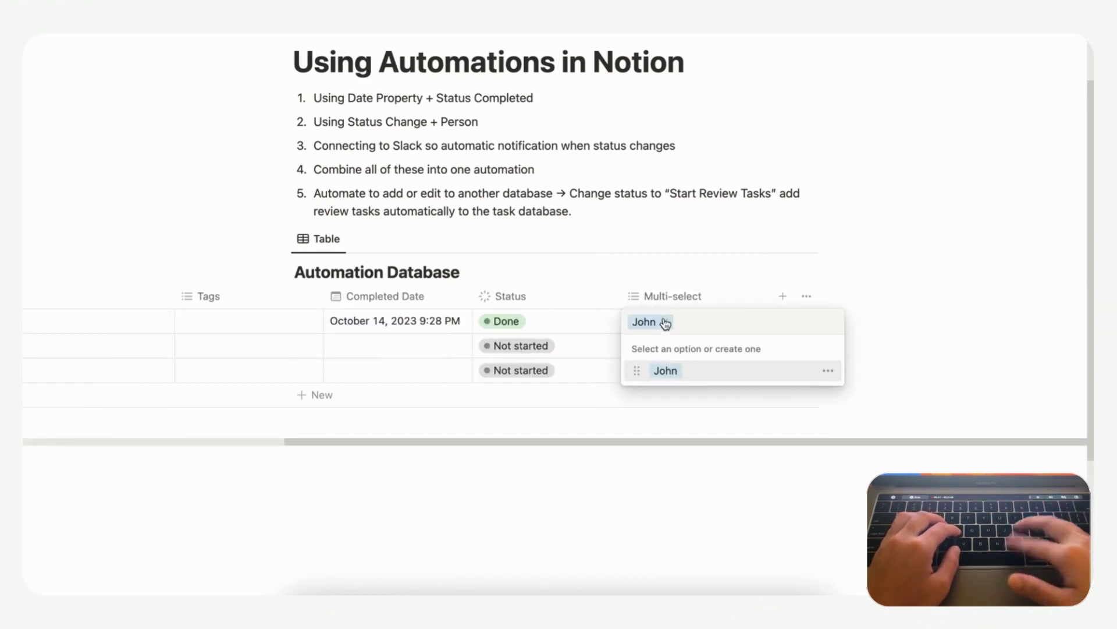
{"action": "type", "text": "Jack"}
{"action": "key", "text": "Return"}
{"action": "type", "text": "Kate"}
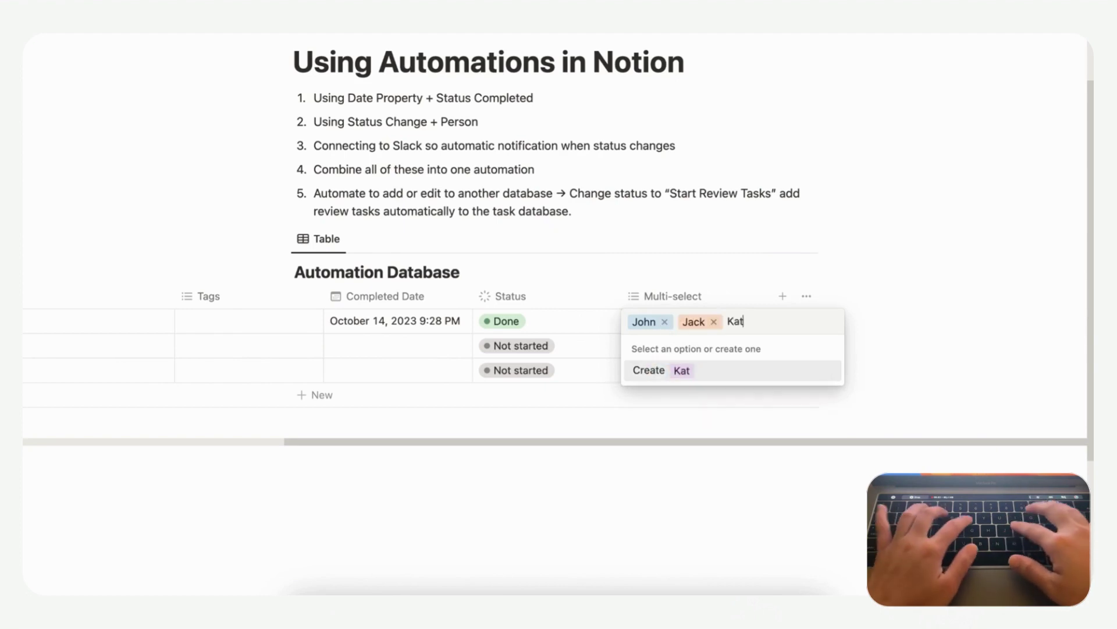
{"action": "key", "text": "Return"}
Remove all three selected names from the first row's Multi-select cell, leaving the options available in the property.
{"action": "left_click", "coordinate": [715, 322]}
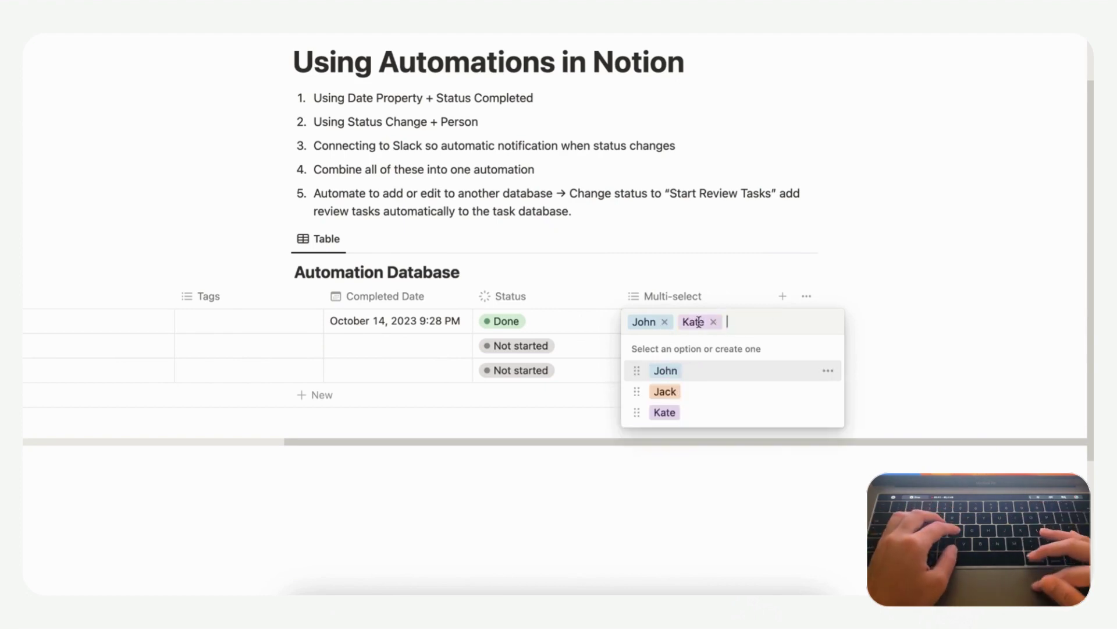
{"action": "left_click", "coordinate": [665, 322]}
{"action": "left_click", "coordinate": [663, 322]}
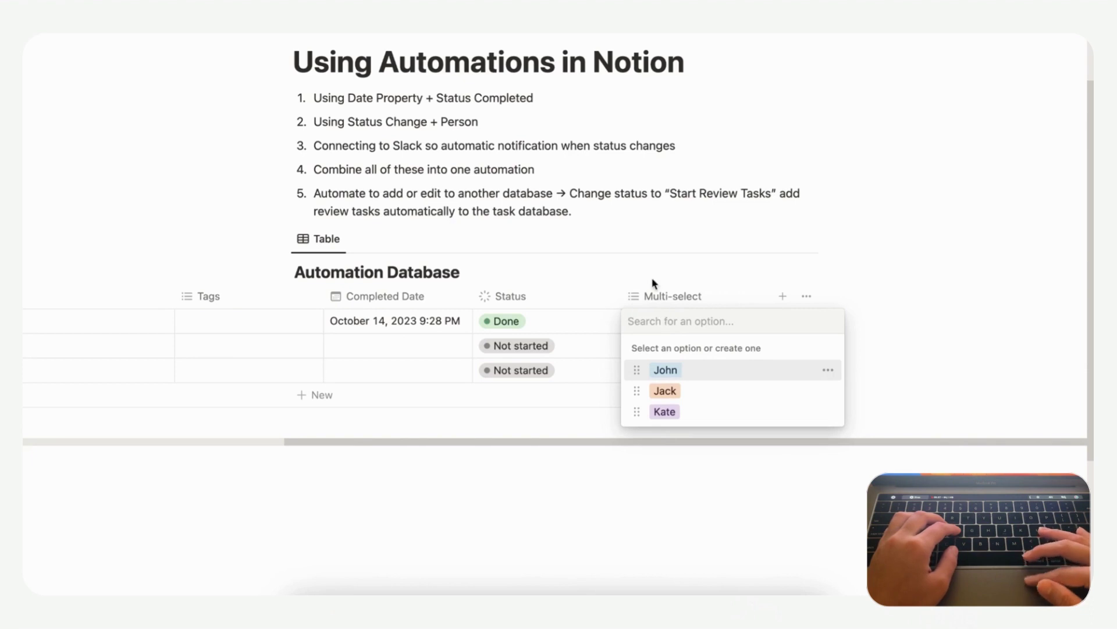
{"action": "key", "text": "Escape"}
{"action": "left_click", "coordinate": [547, 323]}
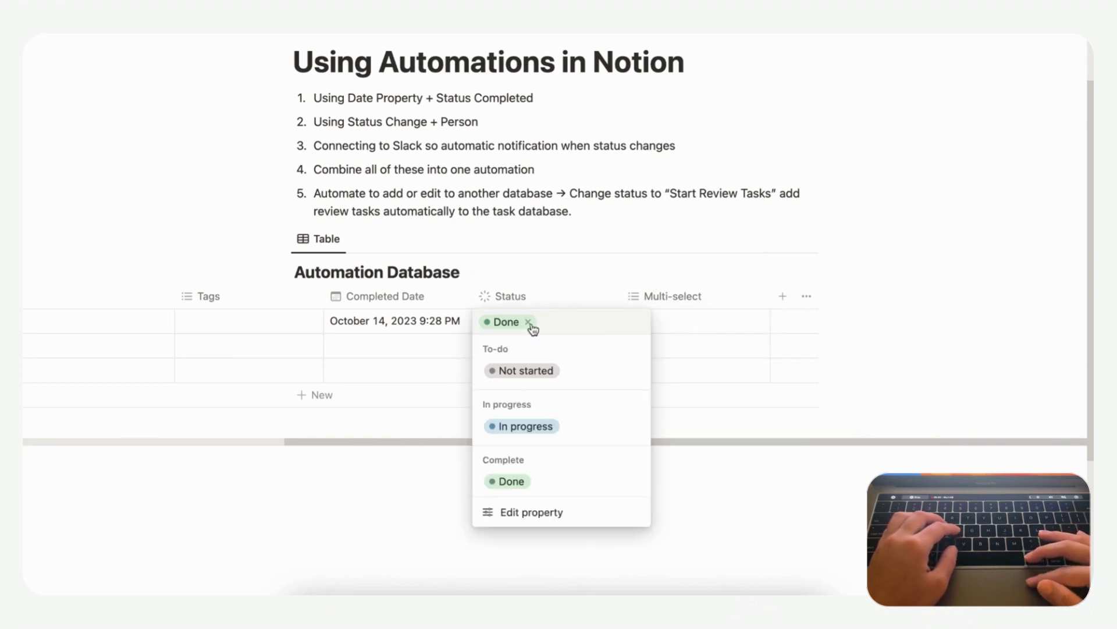
{"action": "key", "text": "Escape"}
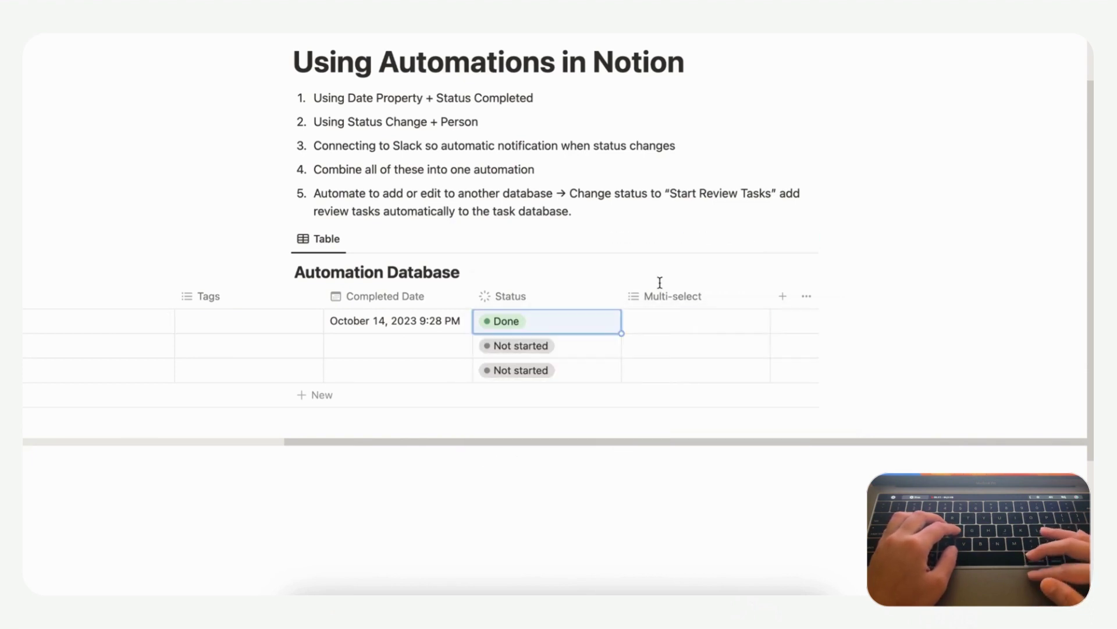
{"action": "left_click", "coordinate": [693, 322]}
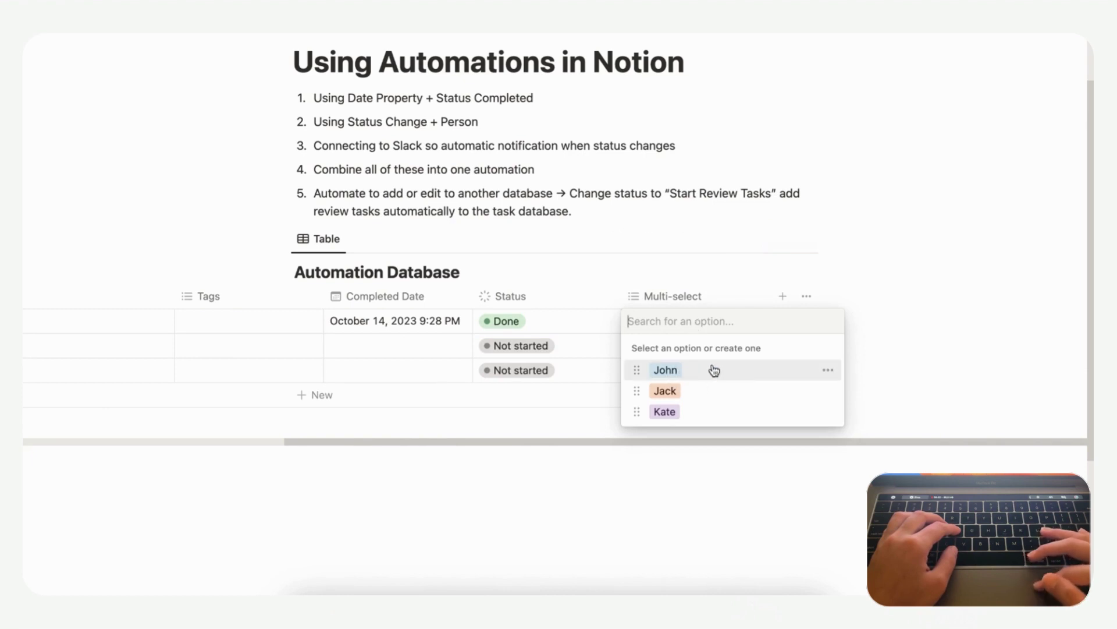
{"action": "key", "text": "Escape"}
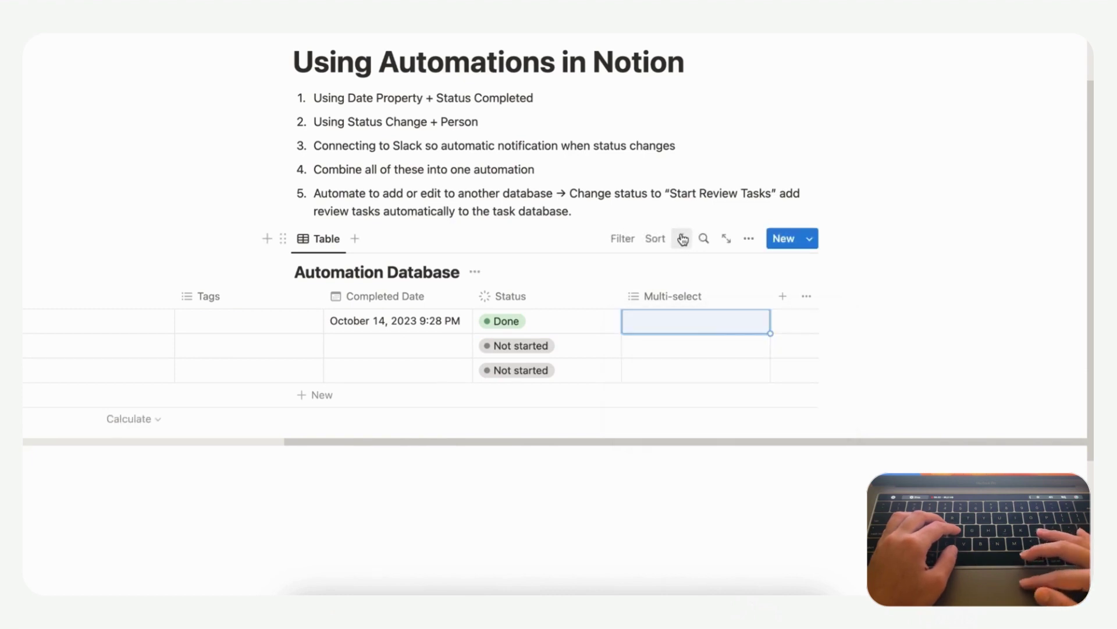
{"action": "key", "text": "Escape"}
Edit the existing automation's trigger so it runs when Status is set to In progress only.
{"action": "left_click", "coordinate": [684, 241]}
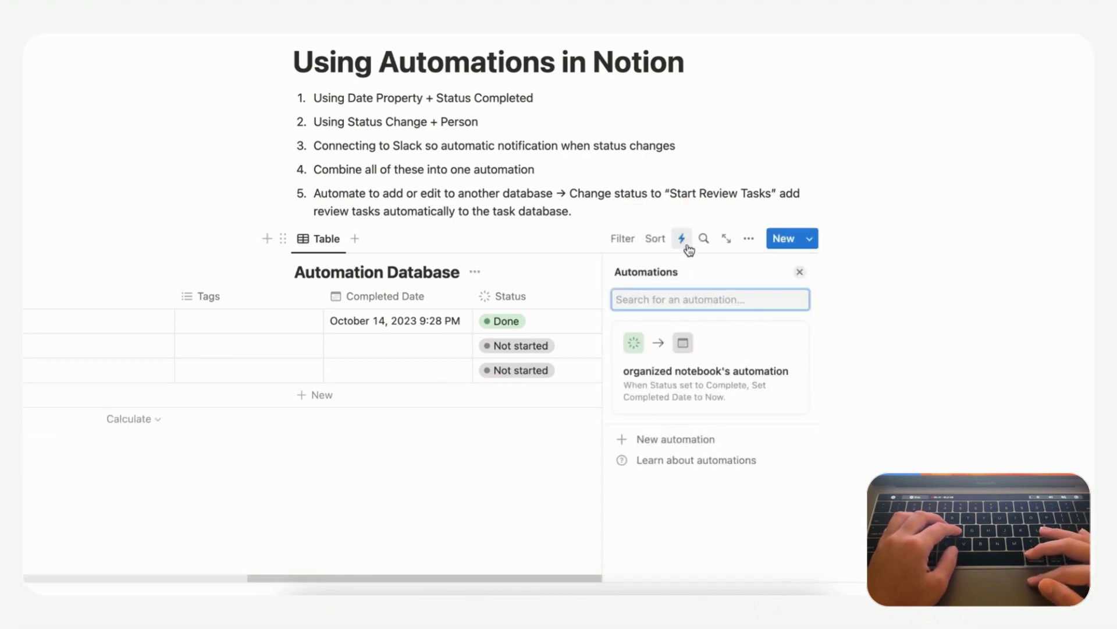
{"action": "left_click", "coordinate": [718, 350]}
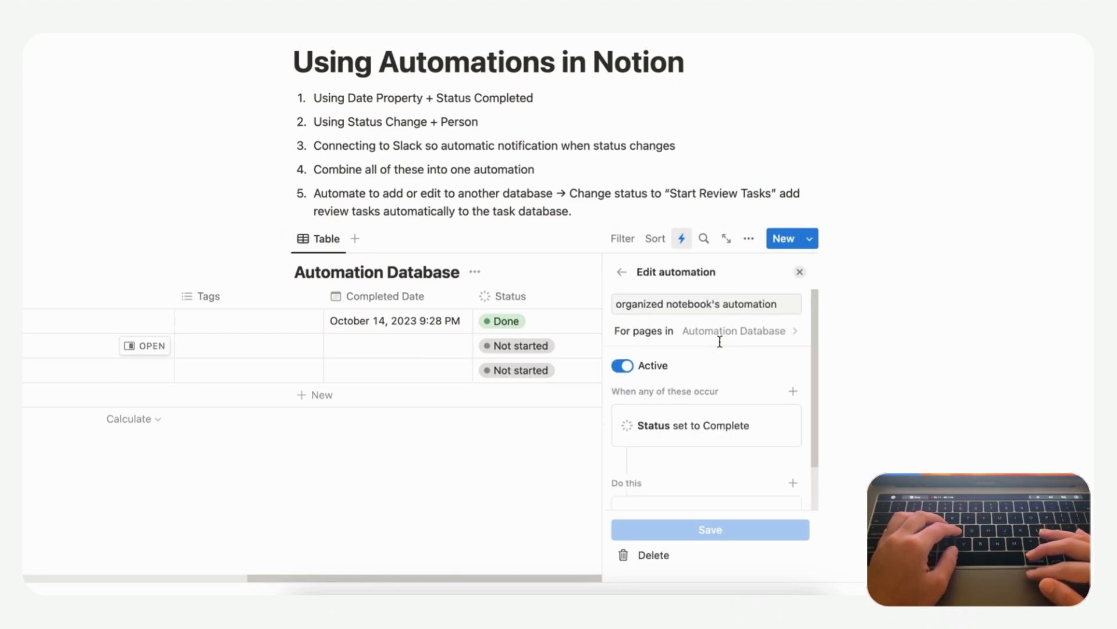
{"action": "scroll", "coordinate": [713, 387], "scroll_direction": "down", "scroll_amount": 2}
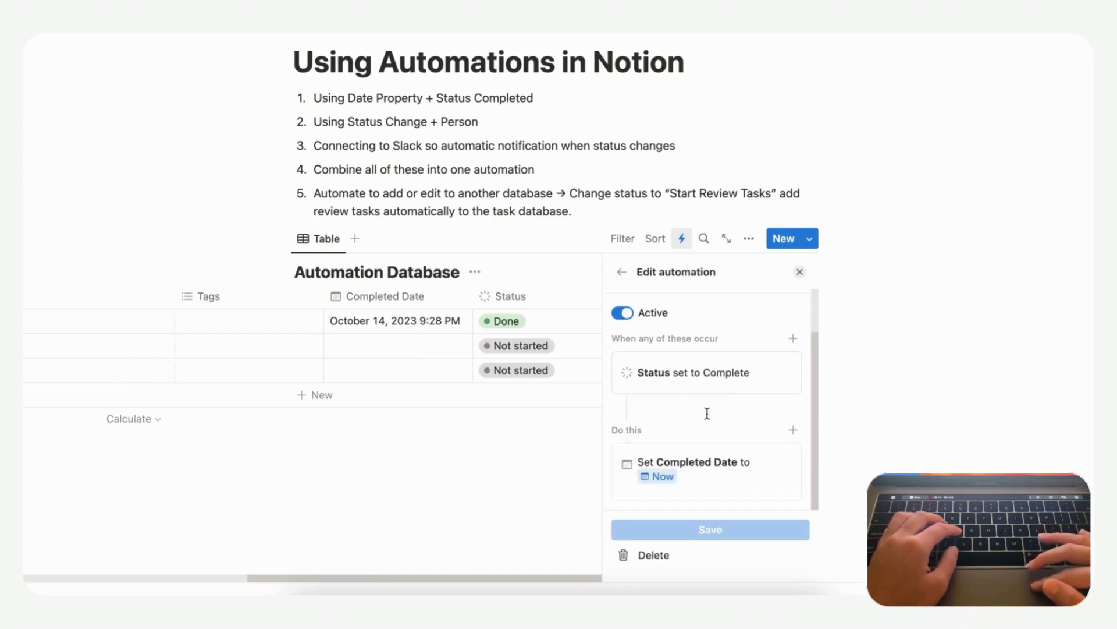
{"action": "left_click", "coordinate": [782, 371]}
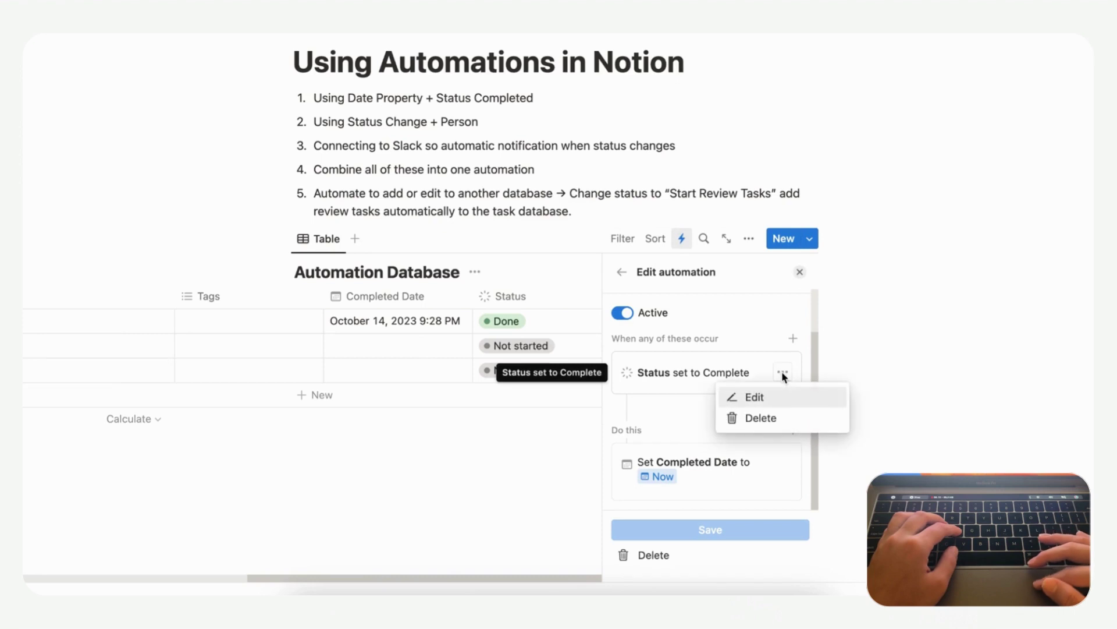
{"action": "left_click", "coordinate": [779, 403]}
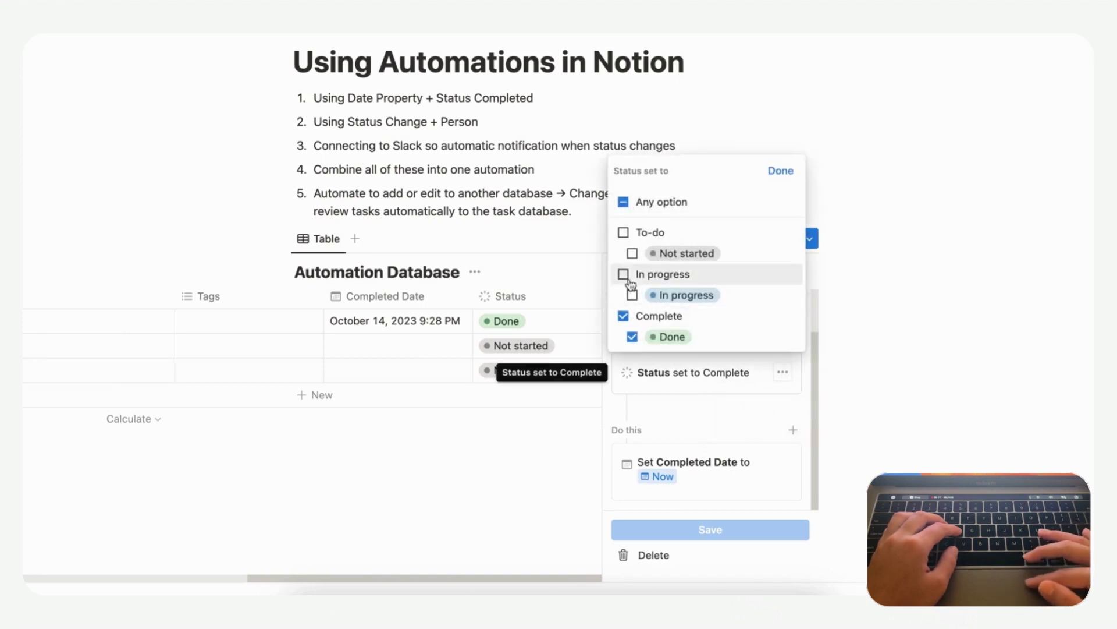
{"action": "left_click", "coordinate": [623, 316]}
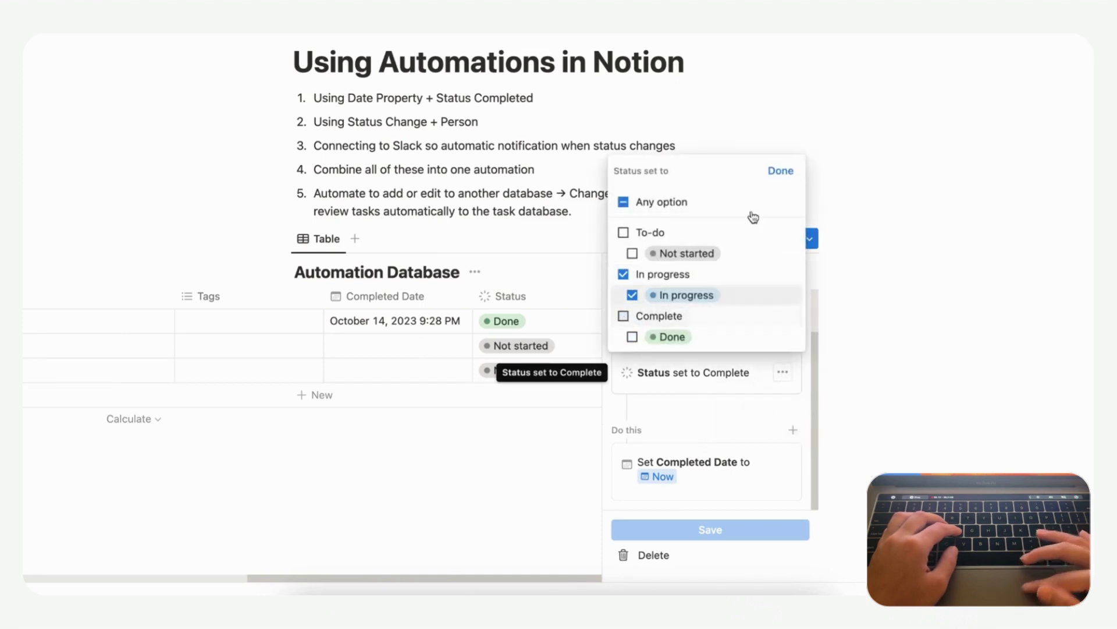
{"action": "left_click", "coordinate": [780, 170]}
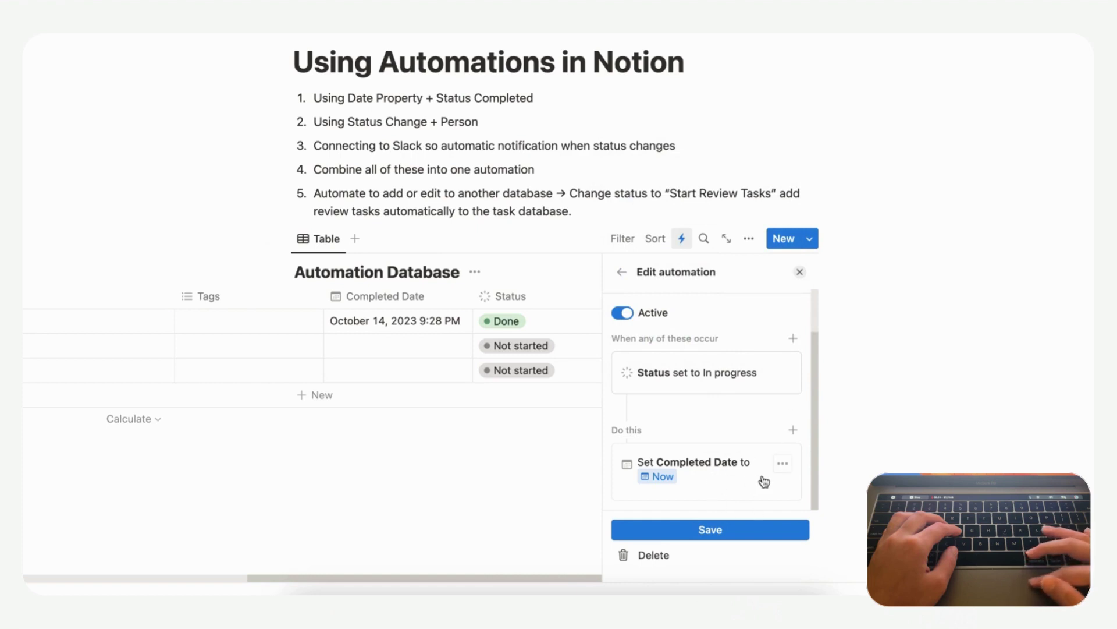
Replace the automation's Completed Date action with one that sets Multi-select to the first person's name in the list.
{"action": "left_click", "coordinate": [783, 464]}
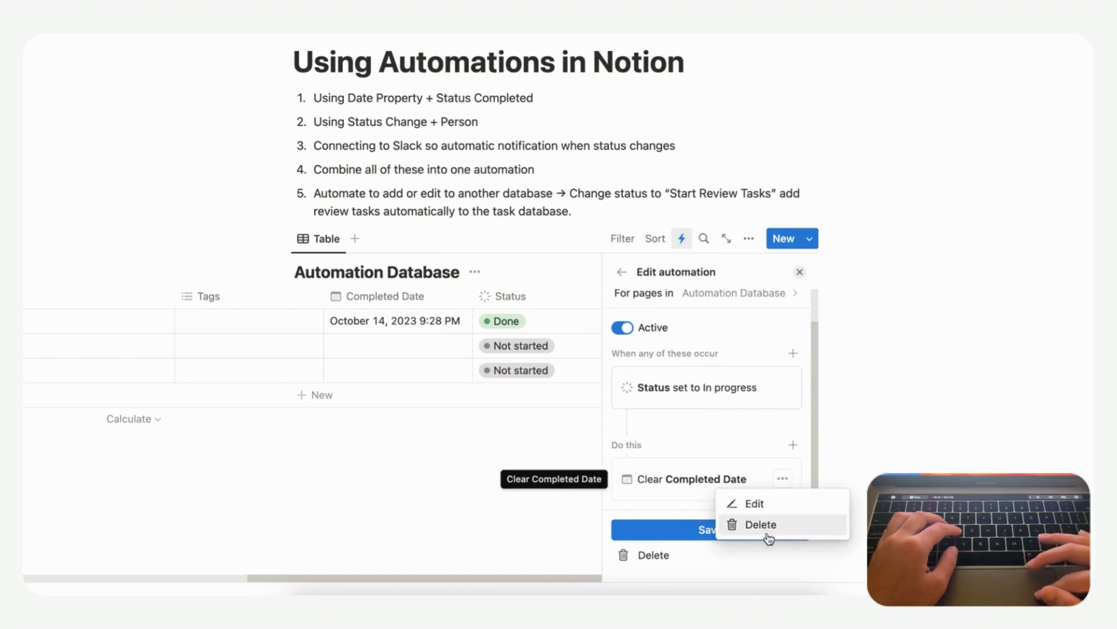
{"action": "left_click", "coordinate": [765, 531]}
{"action": "left_click", "coordinate": [725, 484]}
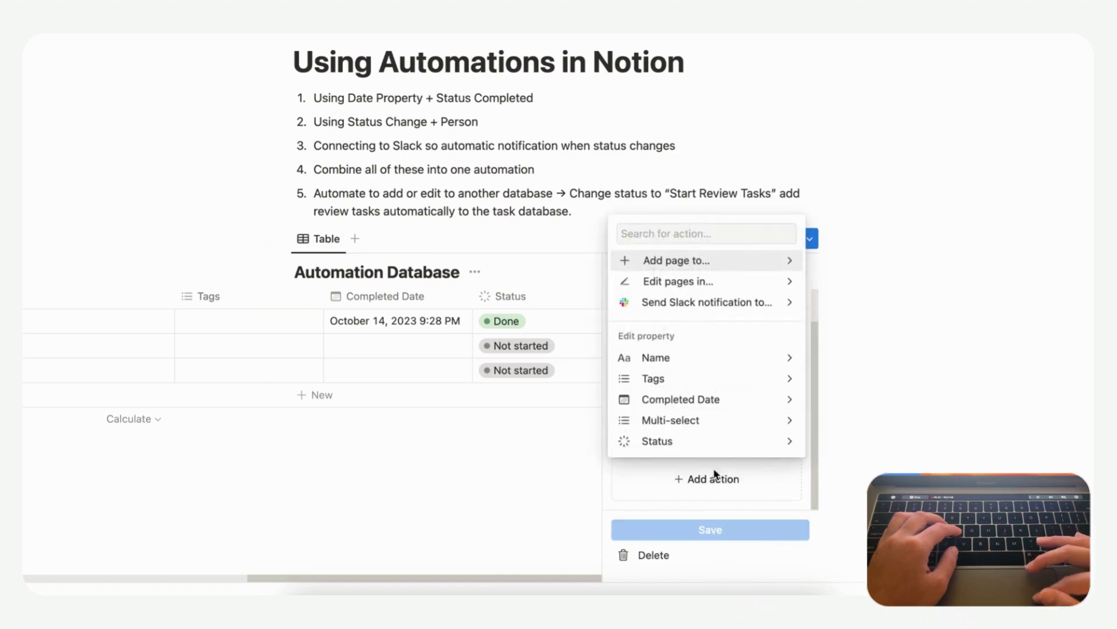
{"action": "left_click", "coordinate": [711, 424]}
{"action": "left_click", "coordinate": [688, 407]}
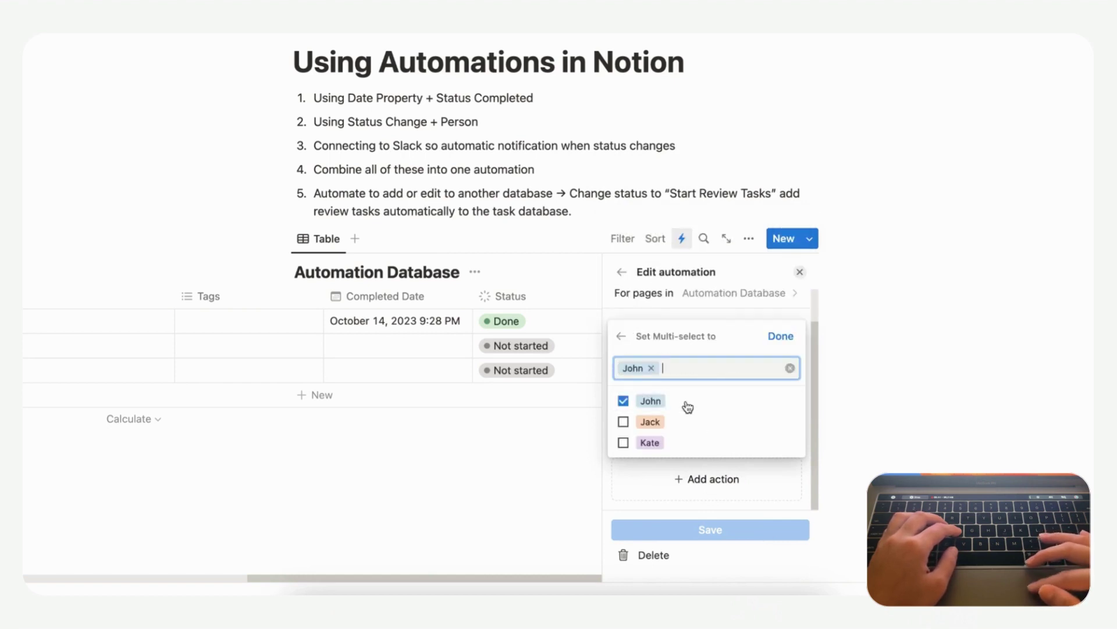
{"action": "left_click", "coordinate": [778, 335]}
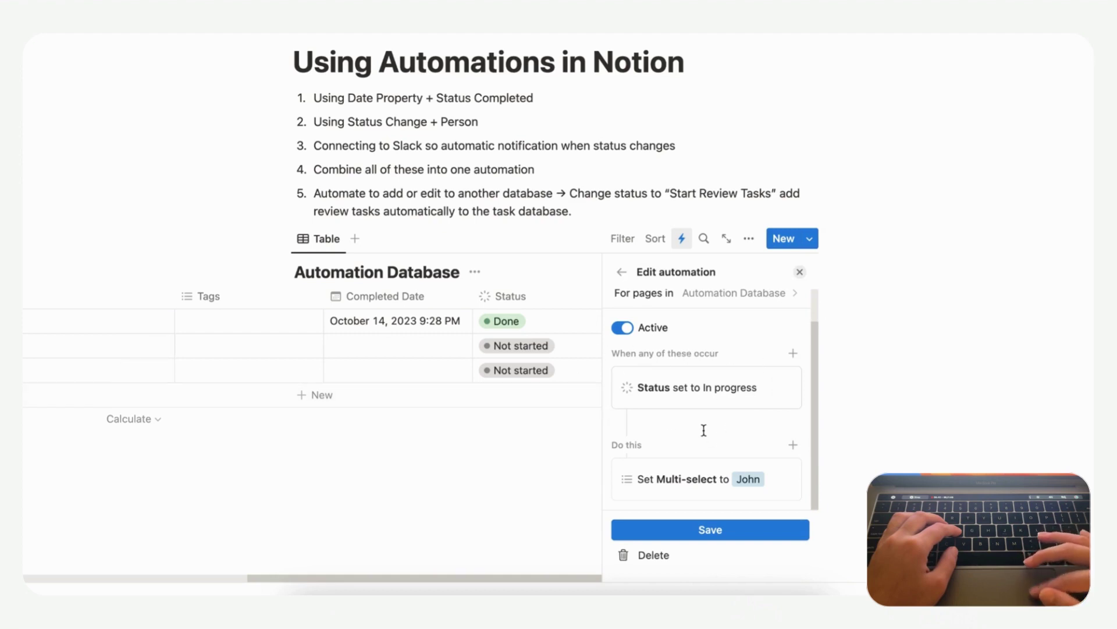
Save the edited automation and set the second row's status to In progress to test it.
{"action": "left_click", "coordinate": [746, 532]}
{"action": "left_click", "coordinate": [799, 272]}
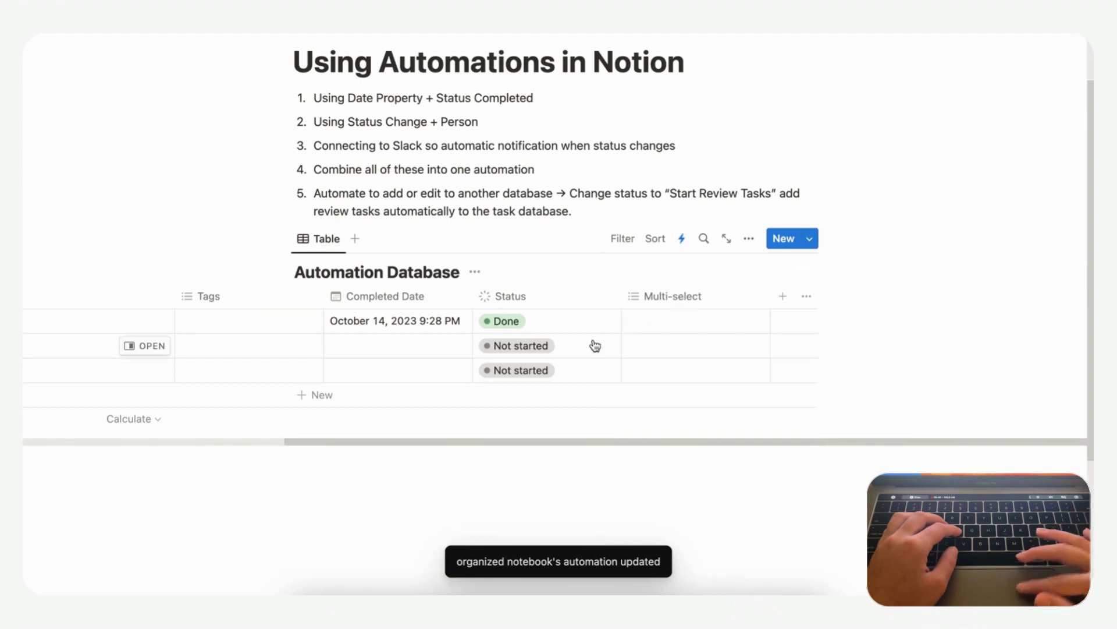
{"action": "left_click", "coordinate": [536, 348]}
{"action": "left_click", "coordinate": [534, 453]}
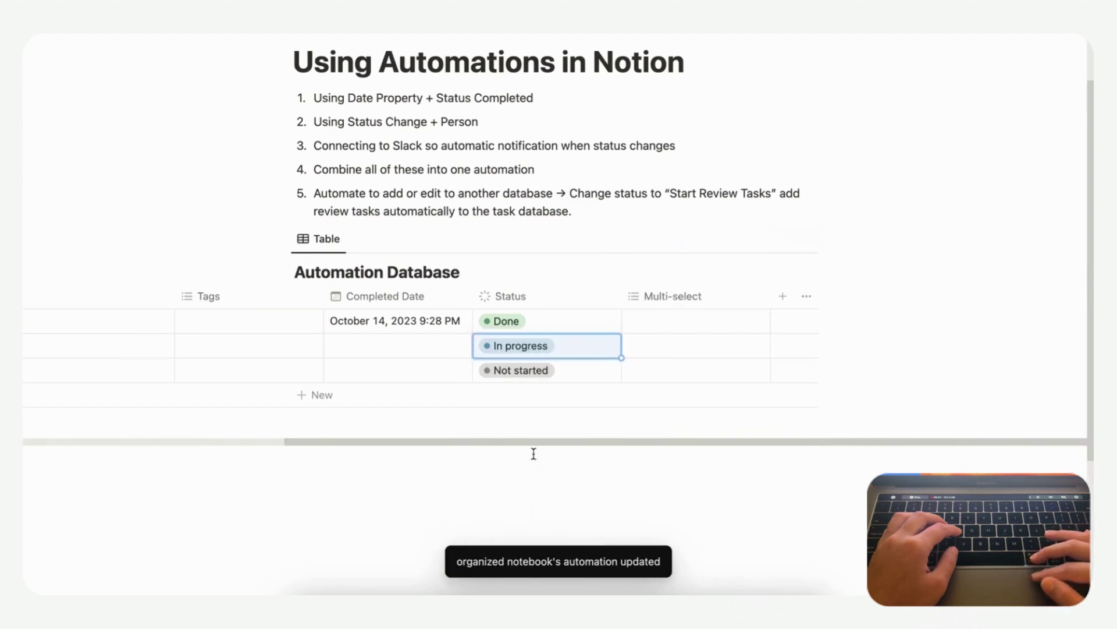